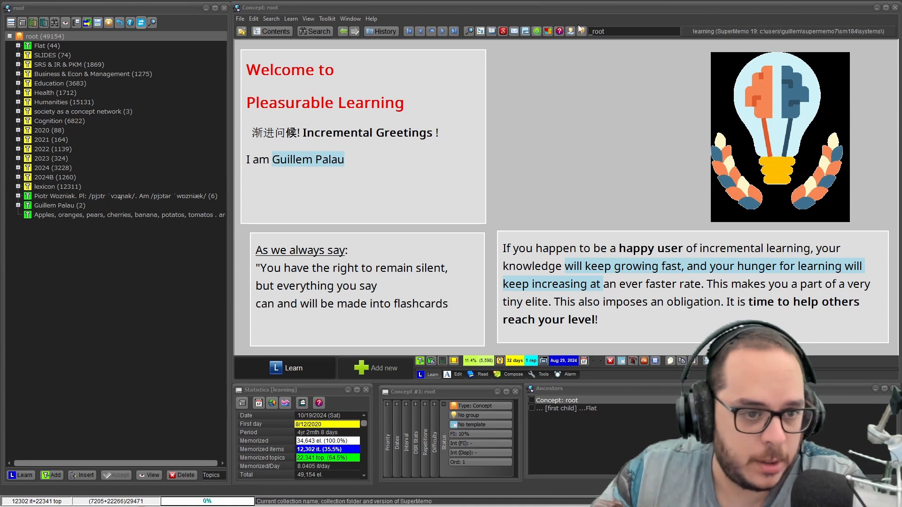
Step: Open the topic asking whether apples, oranges, pears and other produce are fruits or vegetables, and examine its question text
left_click(137, 215)
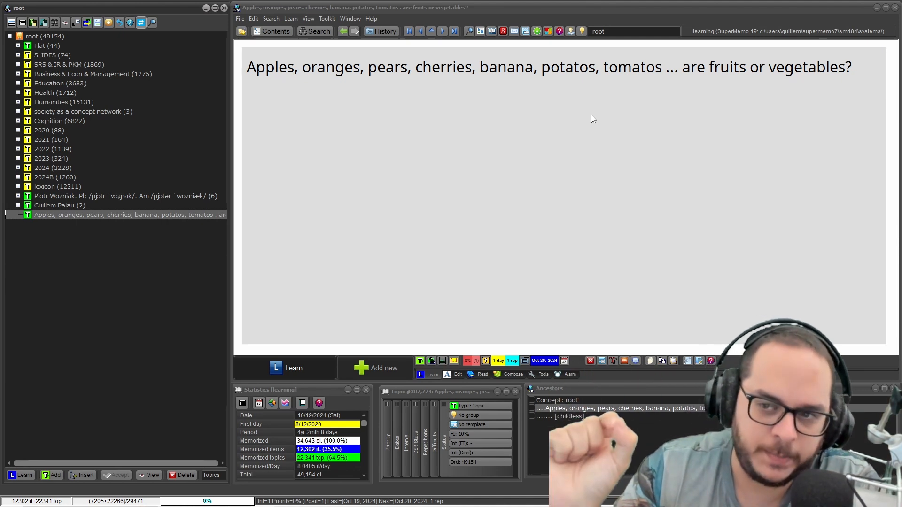
left_click(364, 67)
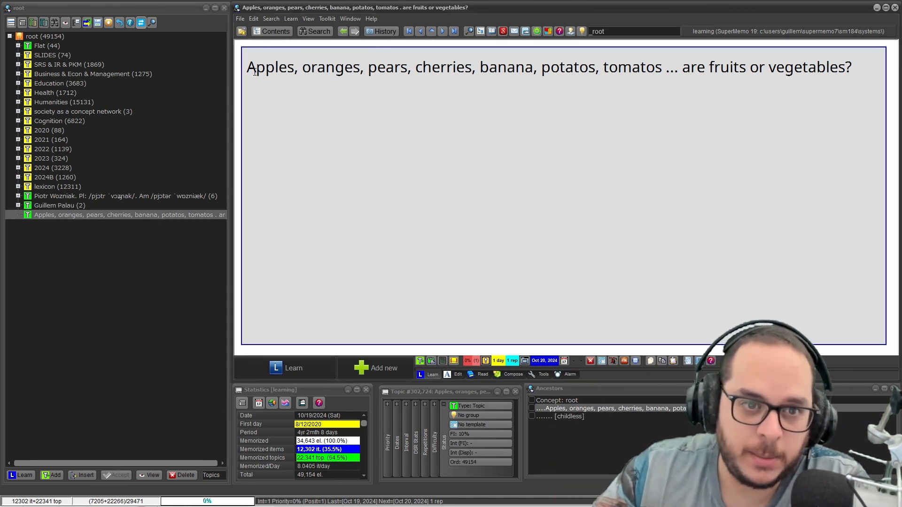
left_click_drag(247, 67, 841, 62)
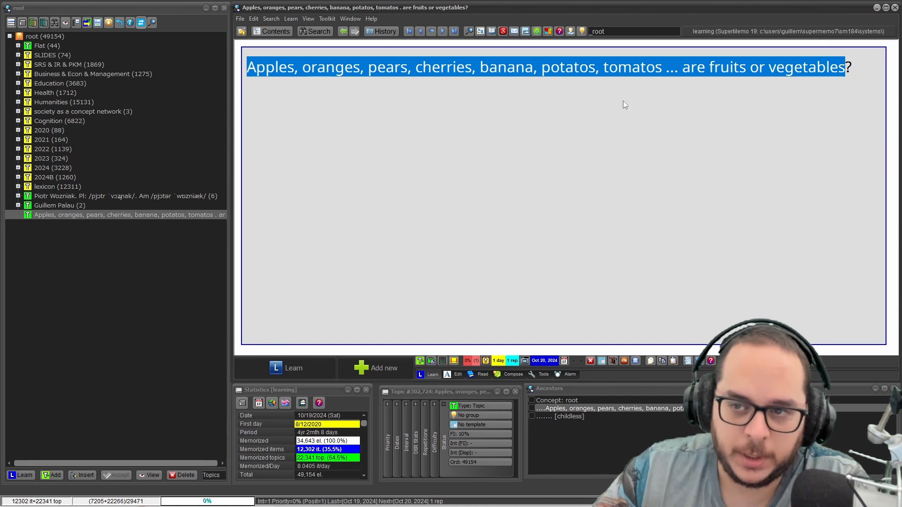
left_click(609, 70)
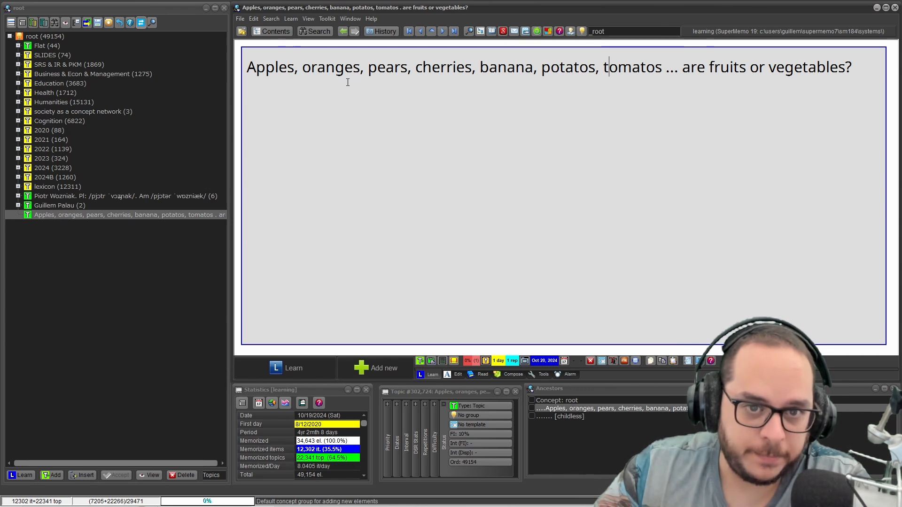
Step: Enclose the list from "Apples" to "tomatos" in curly braces, leaving the rest of the question outside
left_click_drag(250, 68, 665, 68)
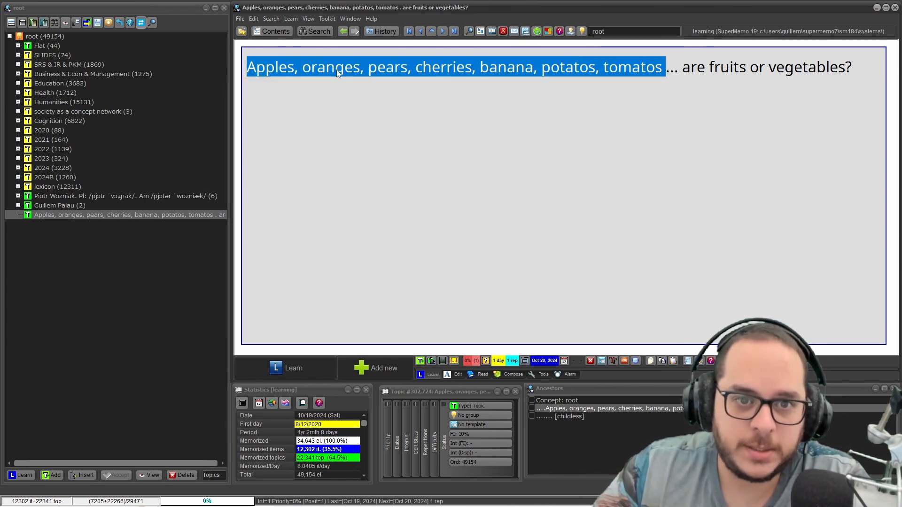
left_click(299, 67)
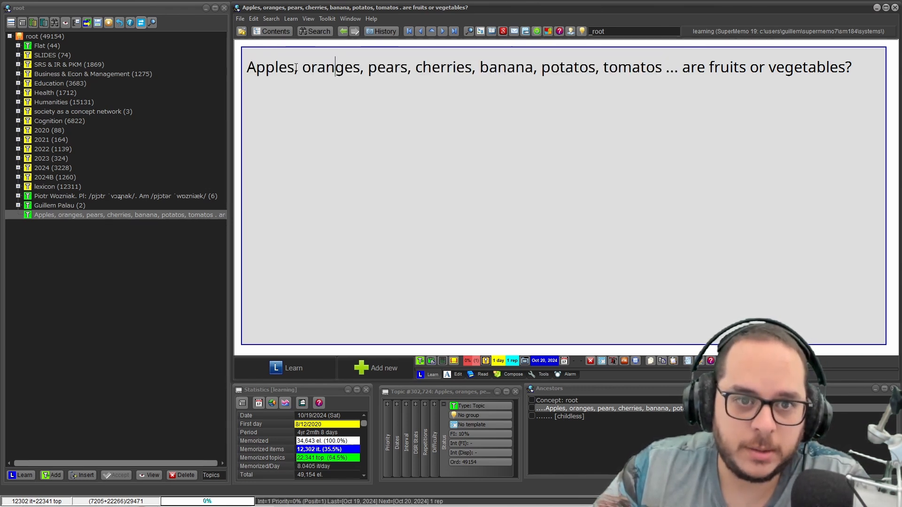
left_click(247, 68)
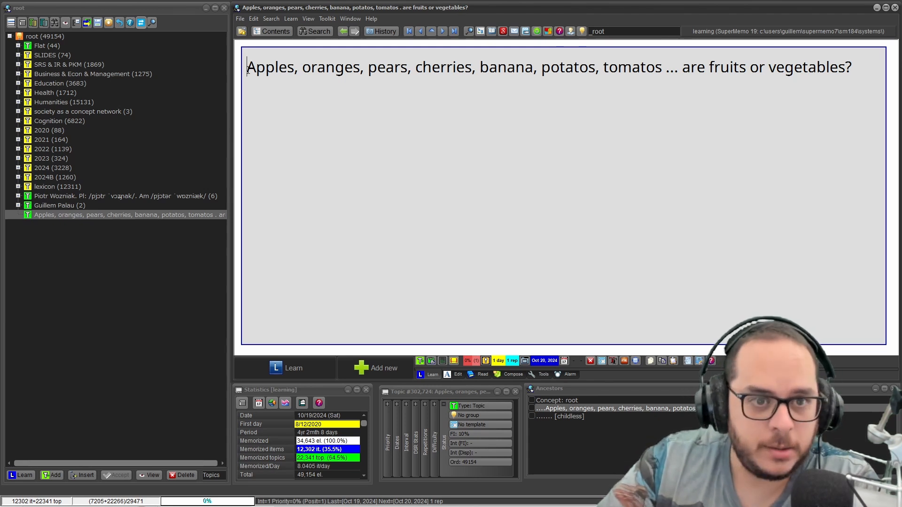
type("{")
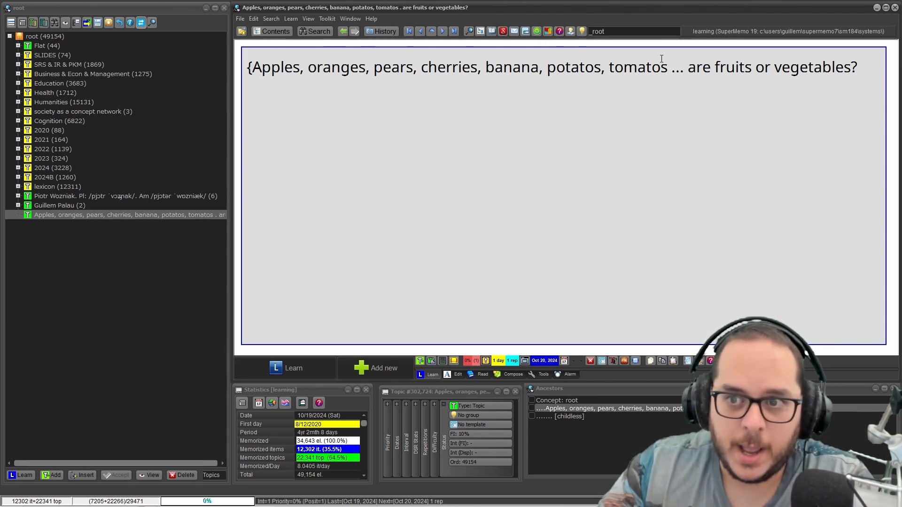
left_click(666, 65)
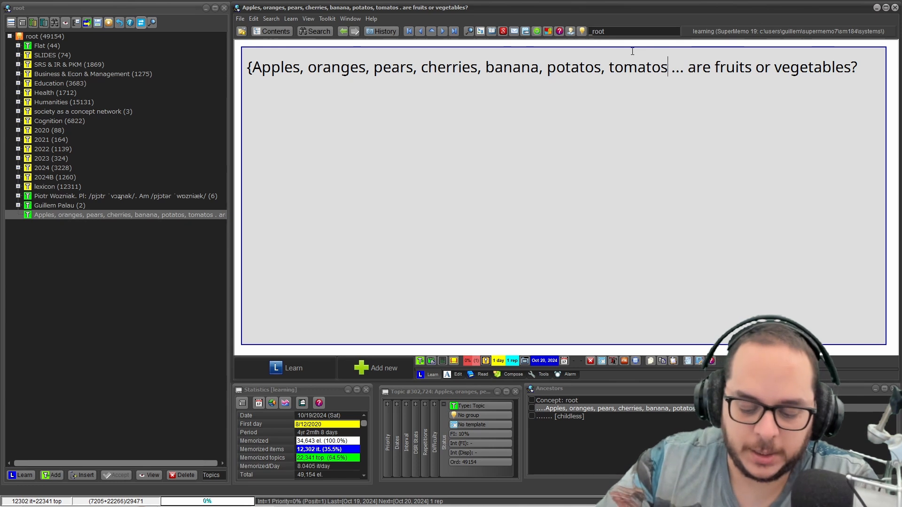
type("}")
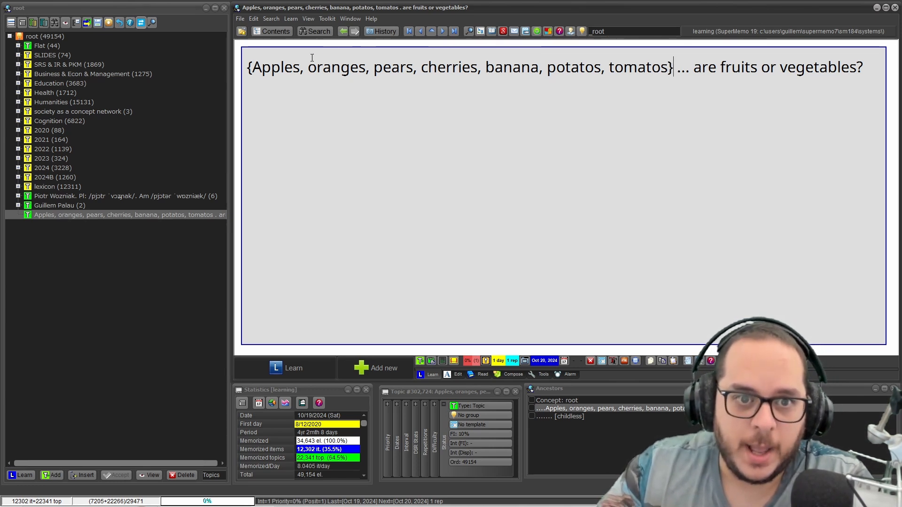
Step: Replace the comma and space between every item inside the braces with a slash, from "Apples" through "tomatos"
left_click_drag(300, 69, 305, 71)
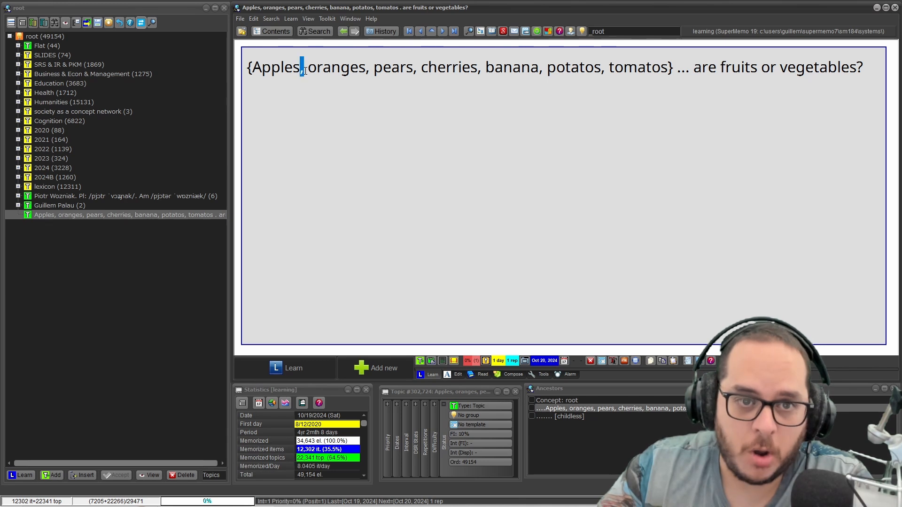
left_click(341, 67)
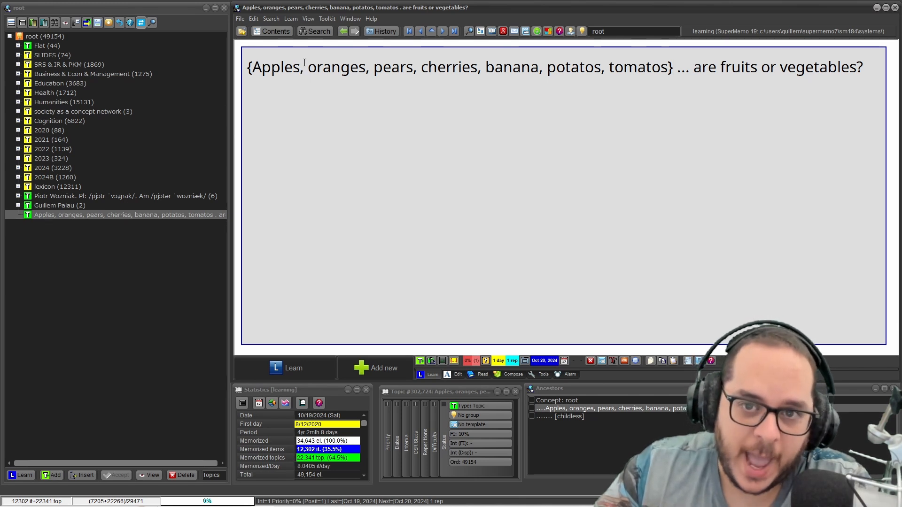
left_click_drag(253, 67, 300, 68)
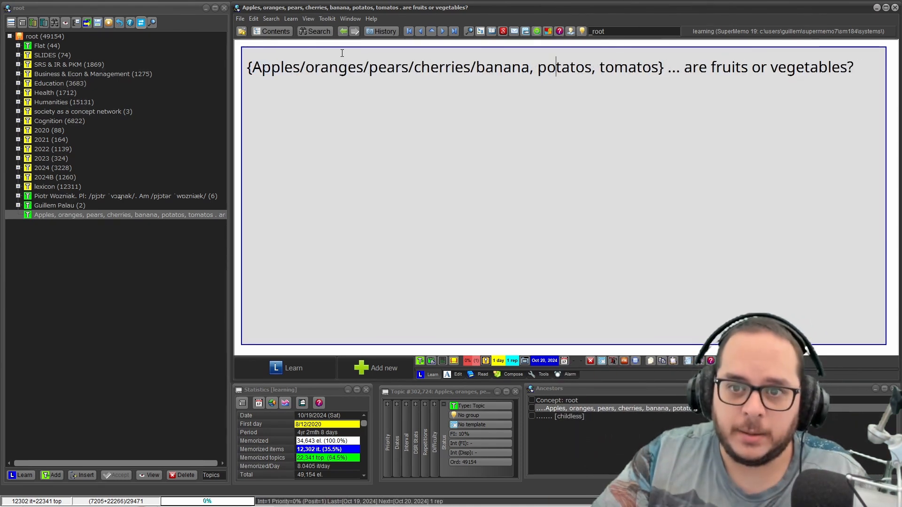
key("ctrl+Left")
key("BackSpace")
key("BackSpace")
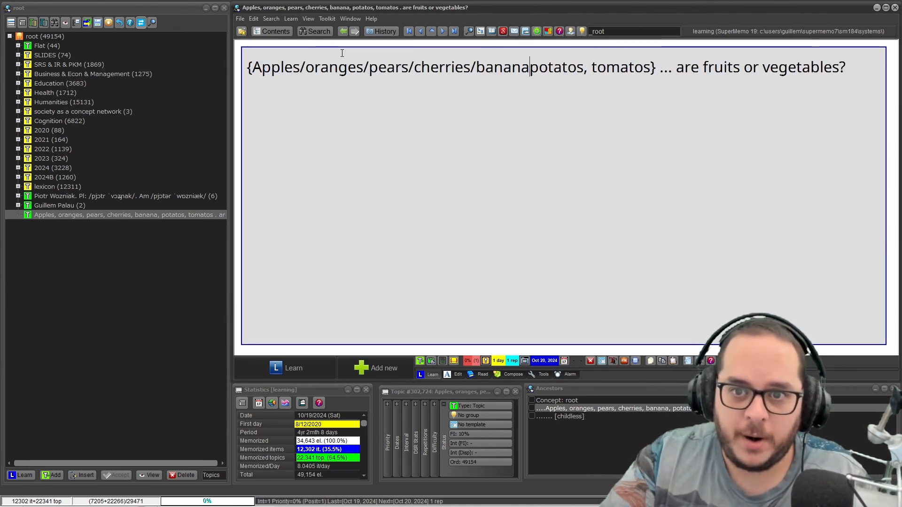
type("/")
key("Right")
key("Right")
key("Right")
key("Right")
key("Right")
key("Right")
key("Right")
key("Right")
key("Right")
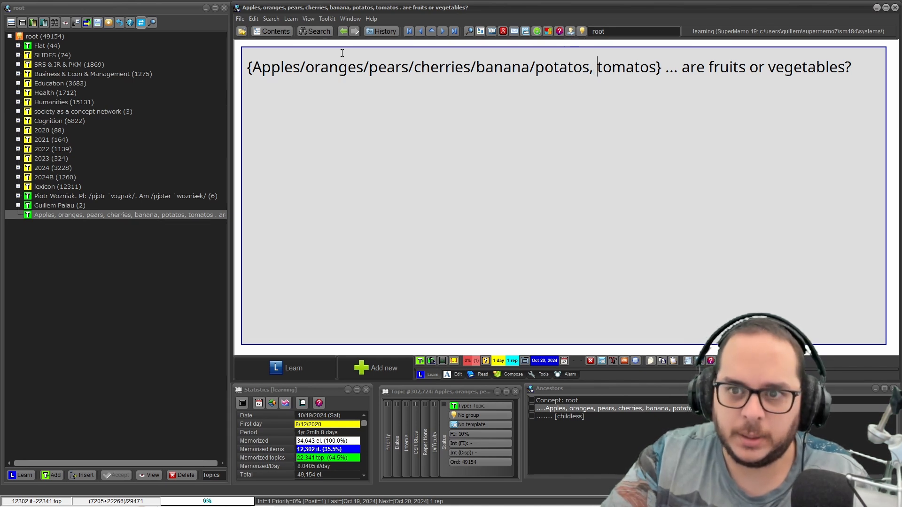
key("BackSpace")
key("BackSpace")
type("/")
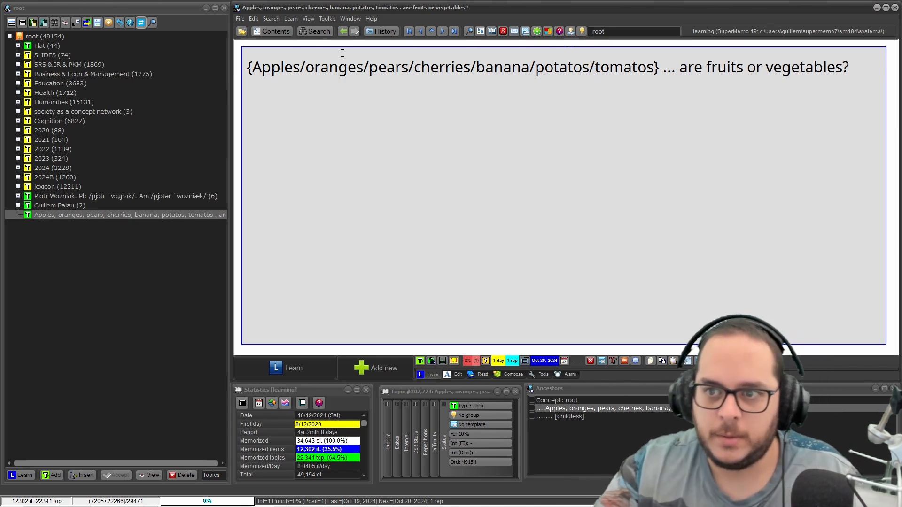
Step: Delete "Apples/" and "oranges/" from the start of the braced list so it begins with "pears"
left_click(300, 68)
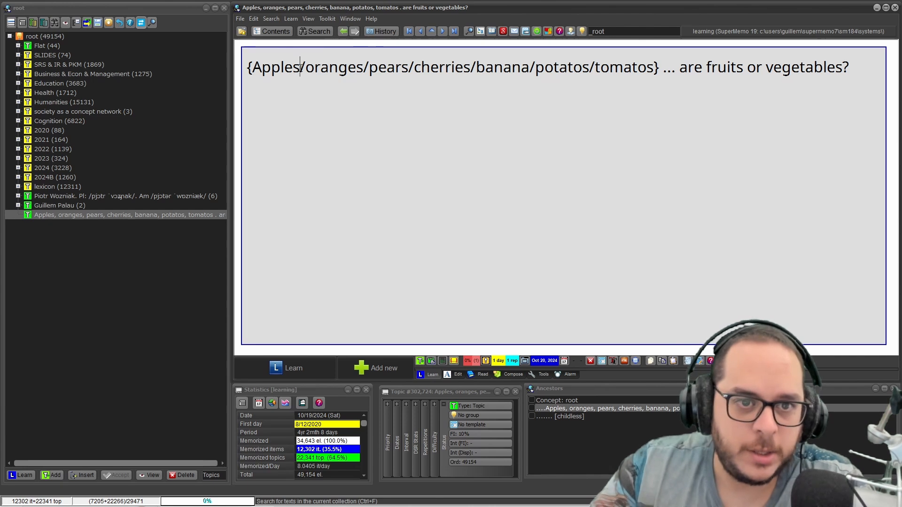
left_click_drag(300, 68, 256, 68)
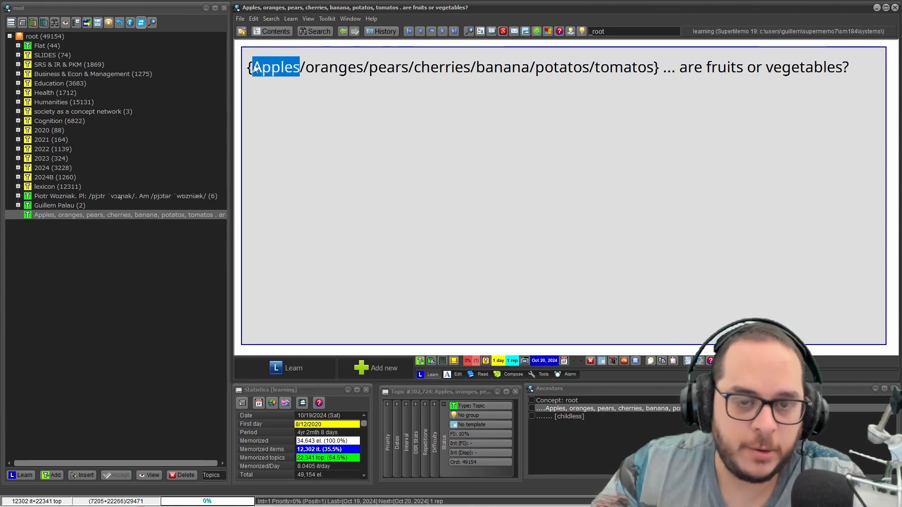
key("Delete")
key("Delete")
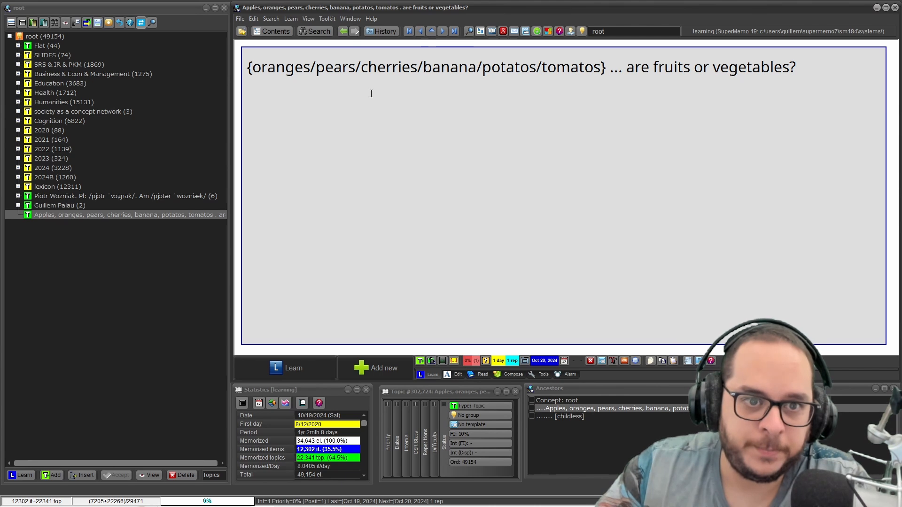
key("Delete")
key("Delete")
key("Delete")
key("Delete")
key("Delete")
key("Delete")
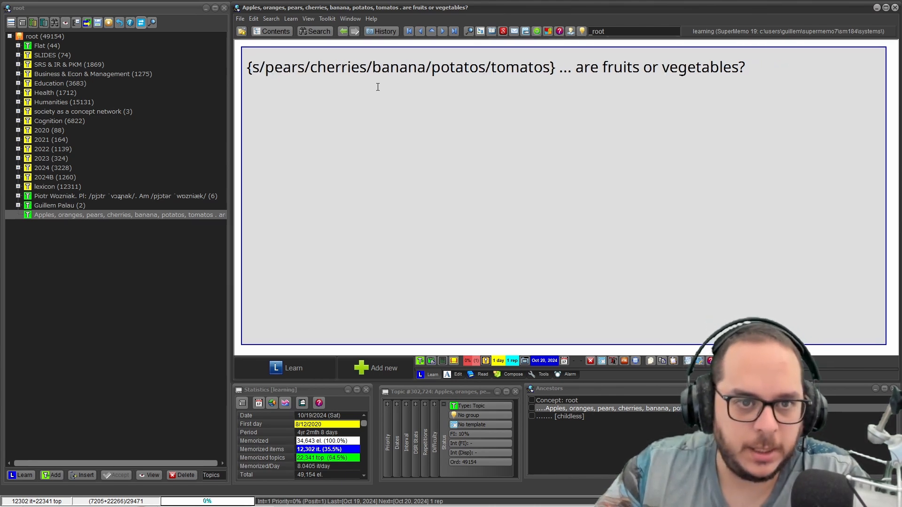
key("Delete")
key("Delete")
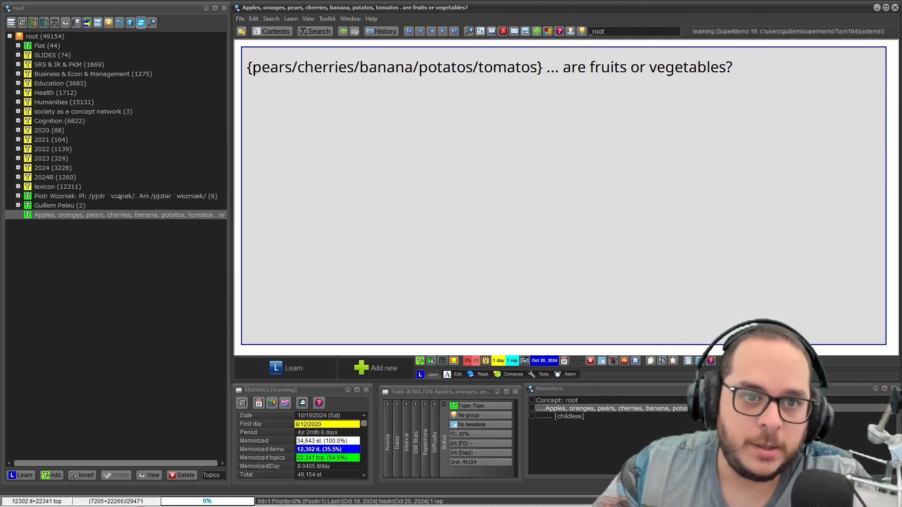
Step: Decompose the braced question into separate child topics, one for each listed item
right_click(376, 72)
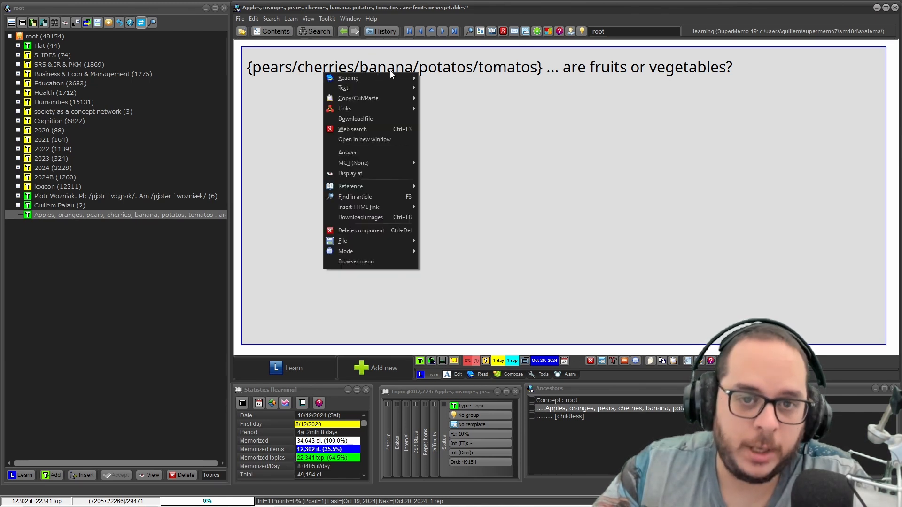
mouse_move(357, 78)
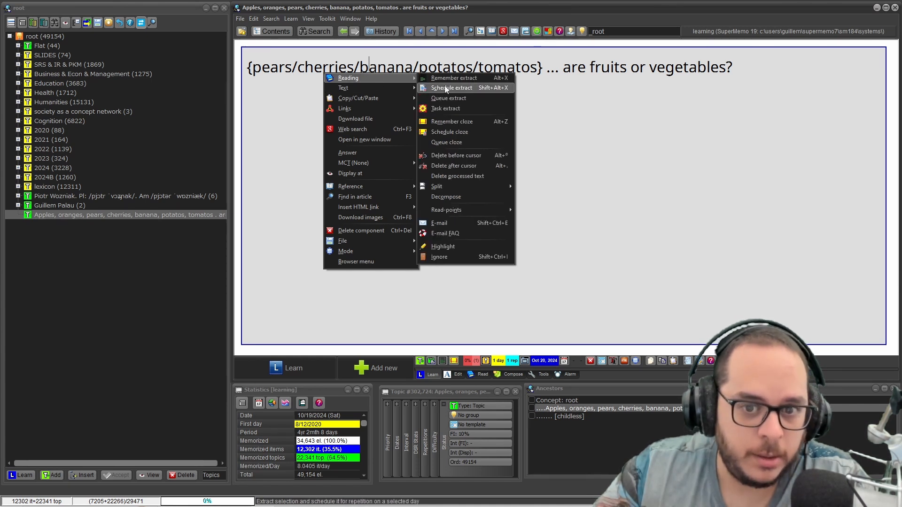
left_click(454, 196)
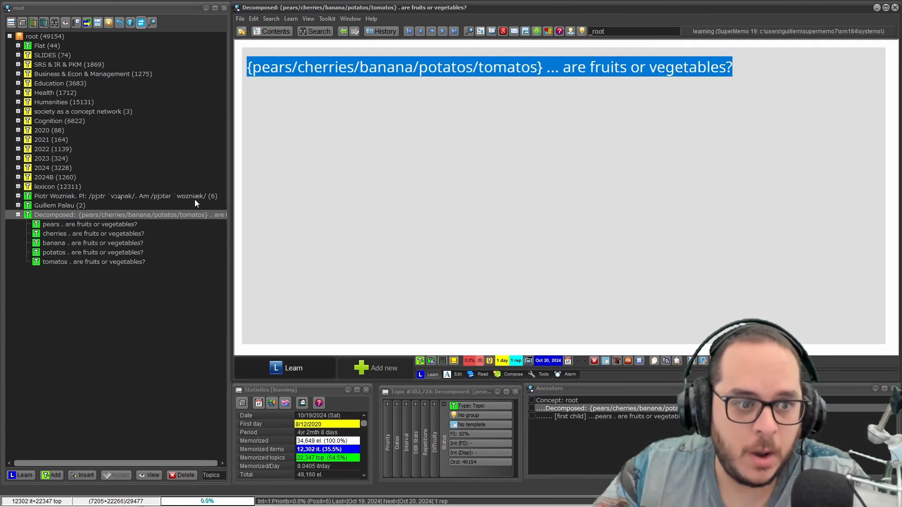
Step: Review the pears, cherries, banana, potatos and tomatos child topics and compare them with the braced list in the parent topic
left_click(124, 227)
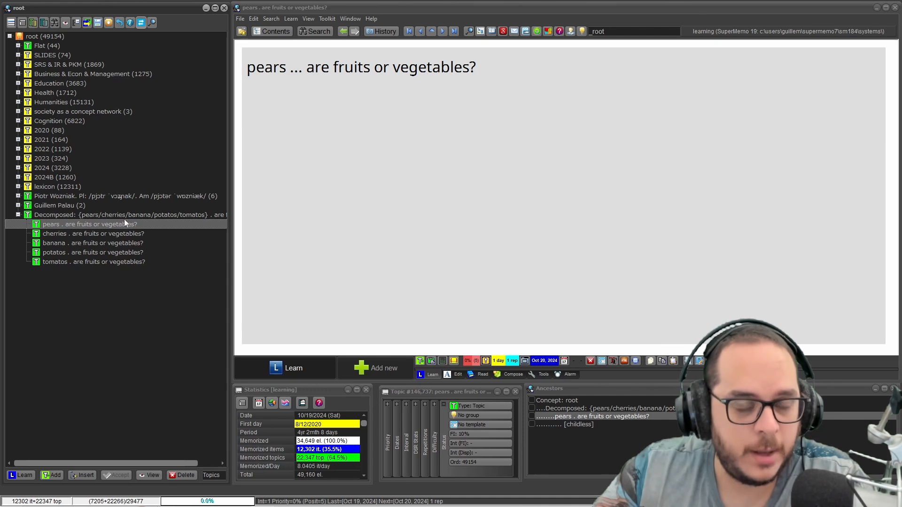
left_click(103, 242)
left_click(94, 252)
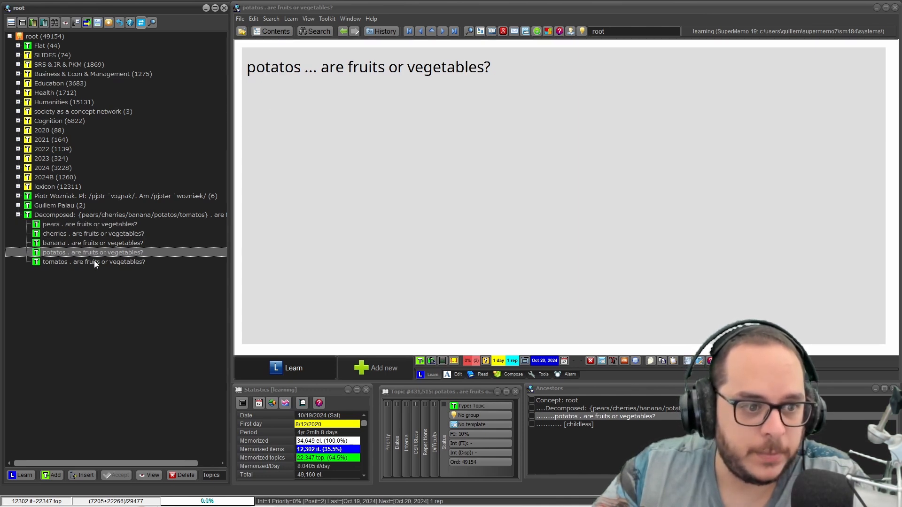
left_click(94, 262)
left_click(288, 67)
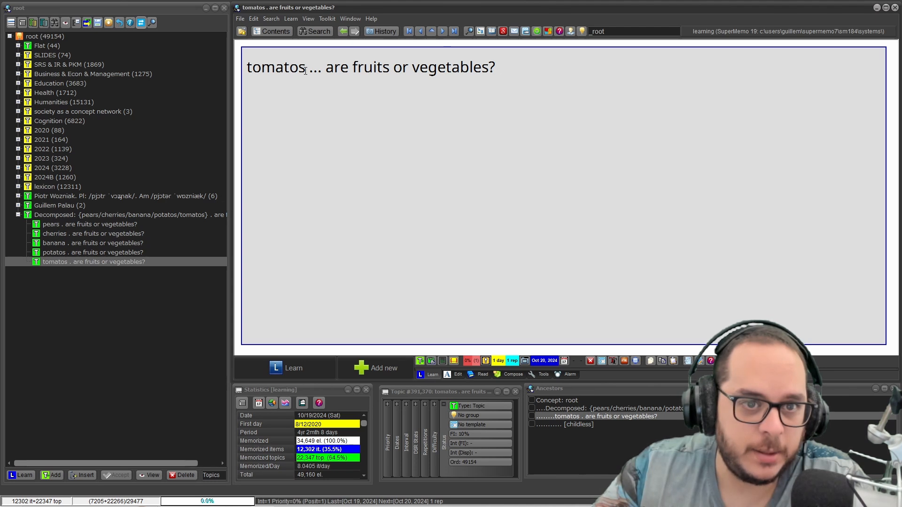
left_click_drag(305, 71, 523, 68)
left_click(142, 214)
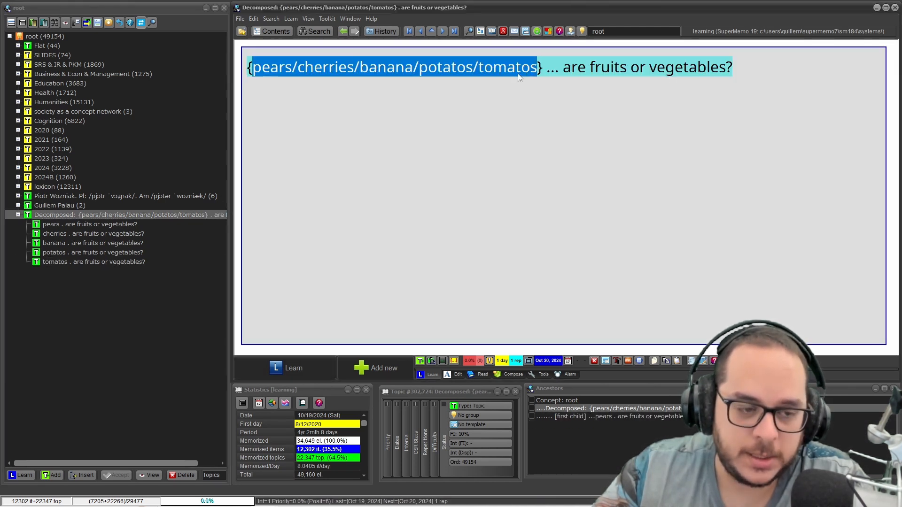
left_click(103, 225)
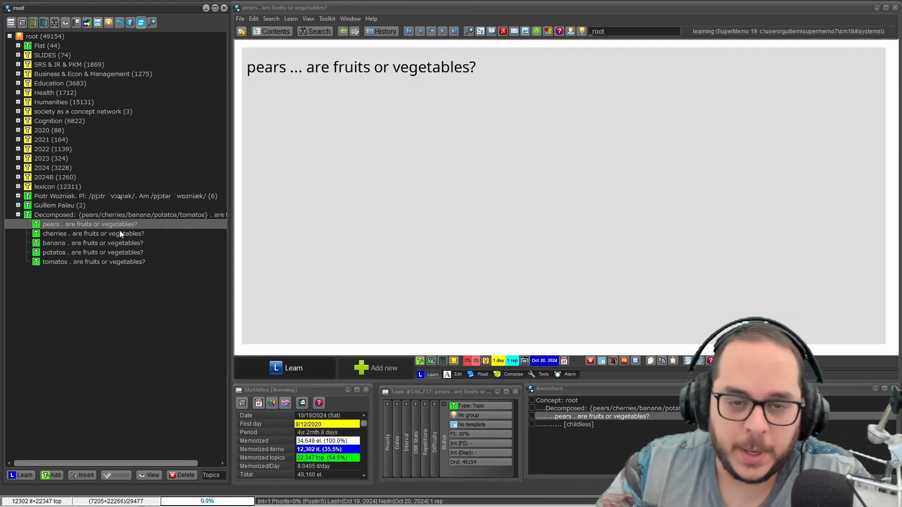
key("Down")
key("Down")
key("Down")
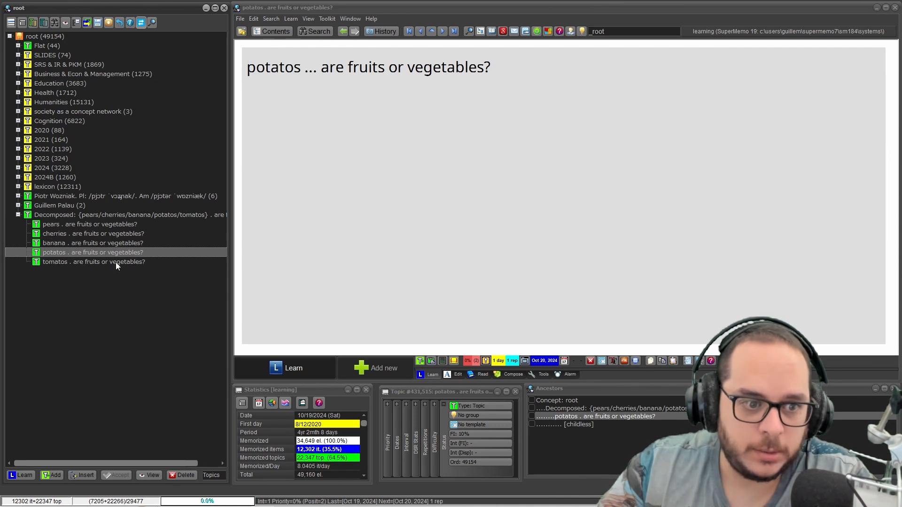
left_click(115, 262)
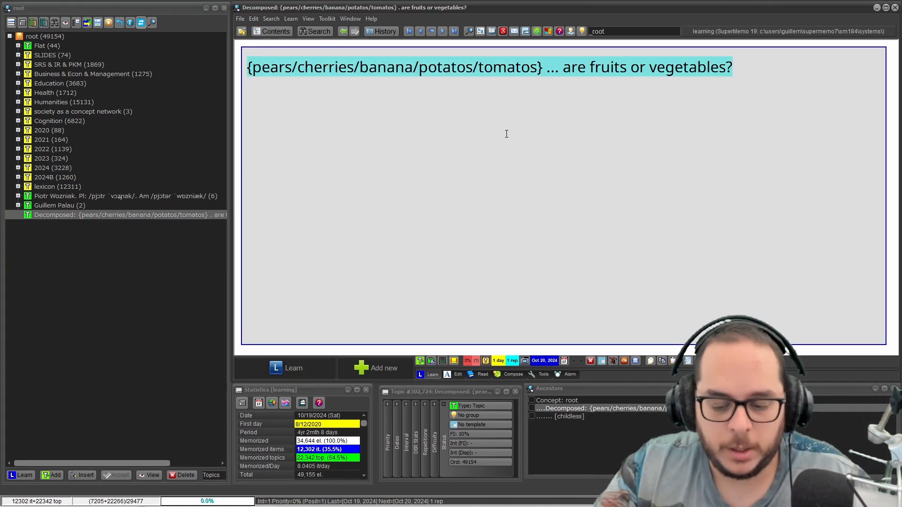
Step: Strip the formatting from the decomposed topic's text and create a cloze deletion on "fruits or vegetables"
key("ctrl+shift+F12")
key("Return")
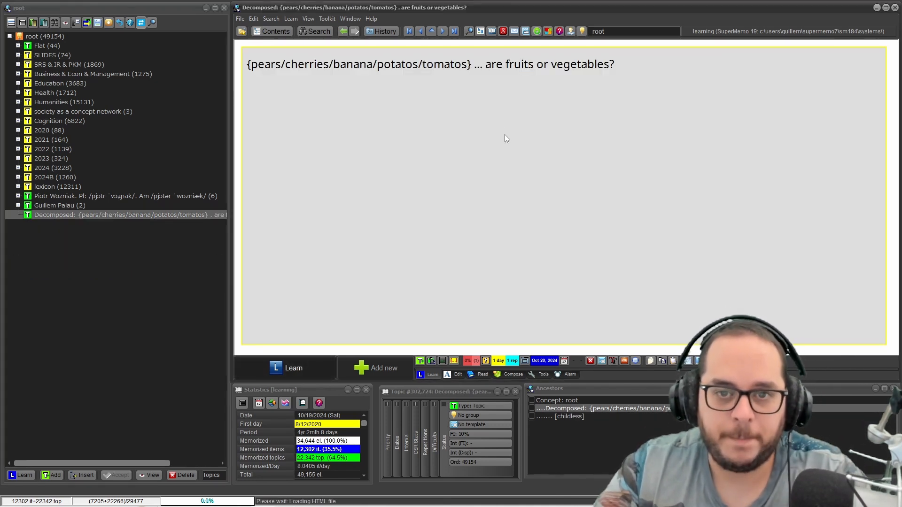
left_click(504, 134)
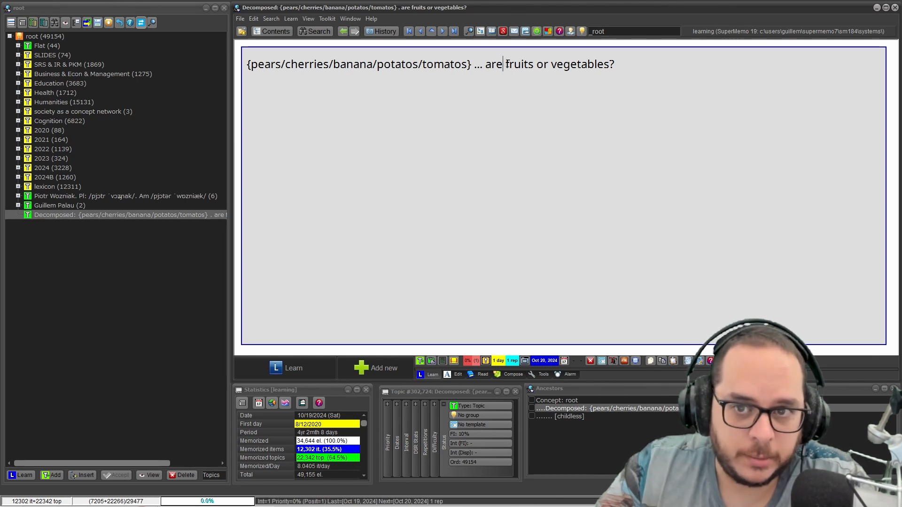
left_click_drag(505, 64, 584, 64)
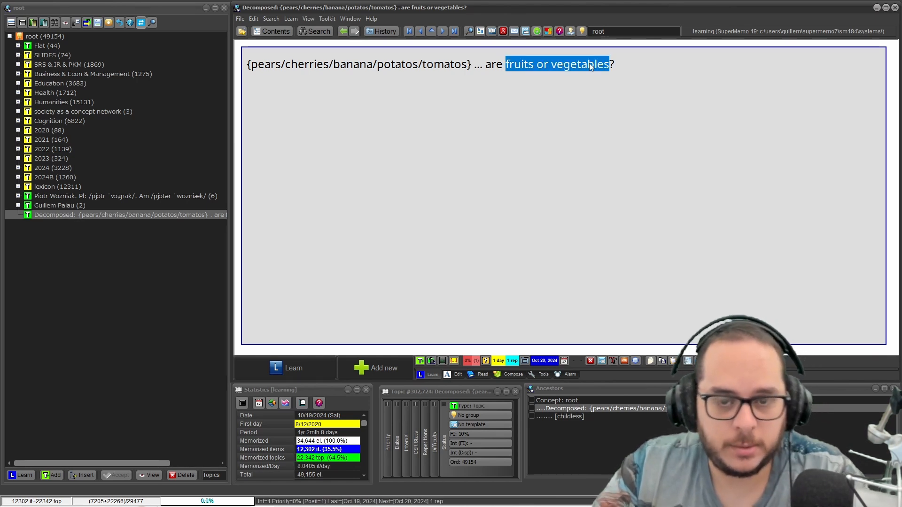
key("alt+z")
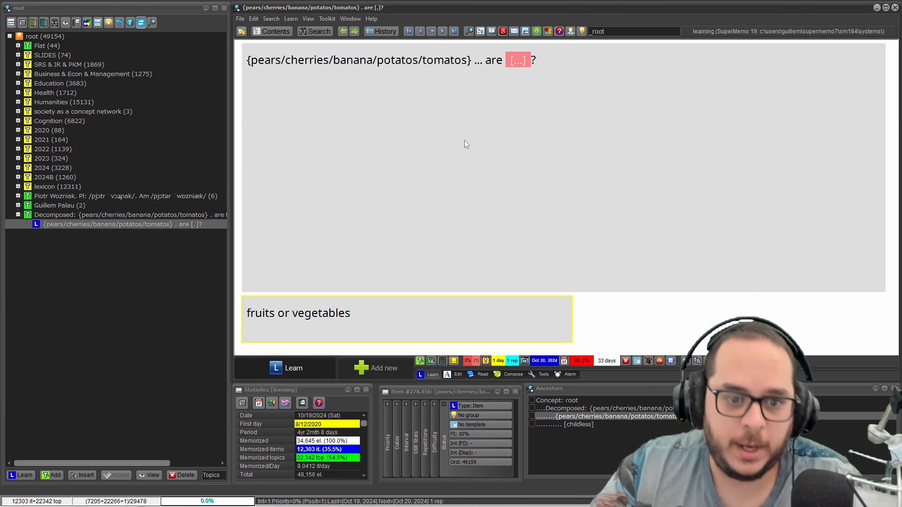
Step: Add the hint "(fruits/vegetables)" directly after the cloze marker in the item's question
left_click(371, 314)
left_click_drag(368, 318, 209, 298)
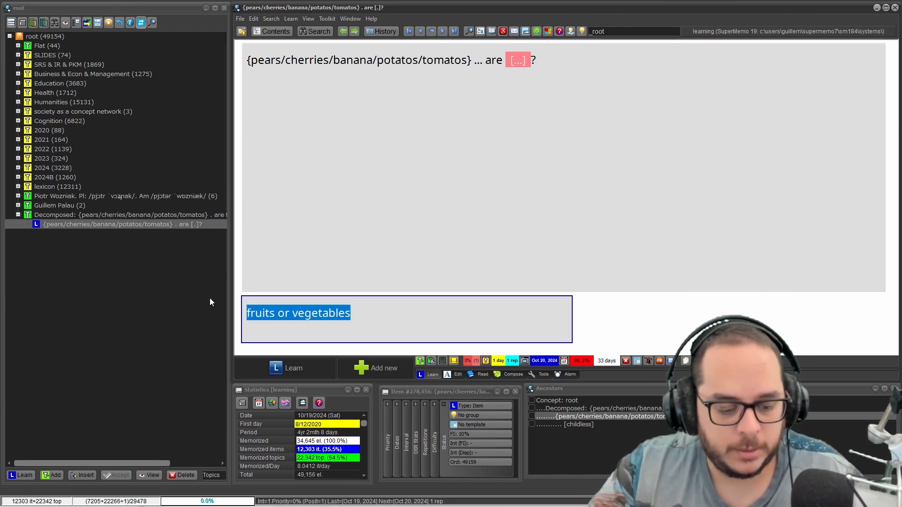
left_click(528, 64)
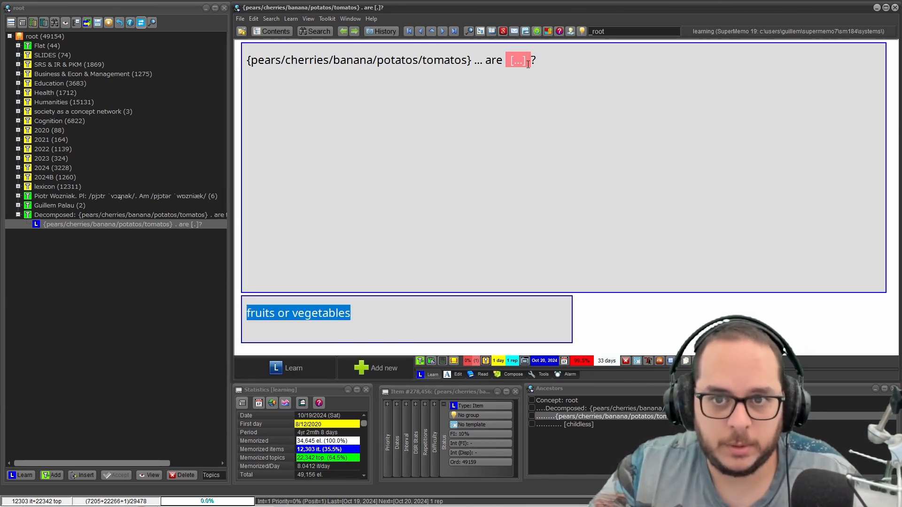
type("(")
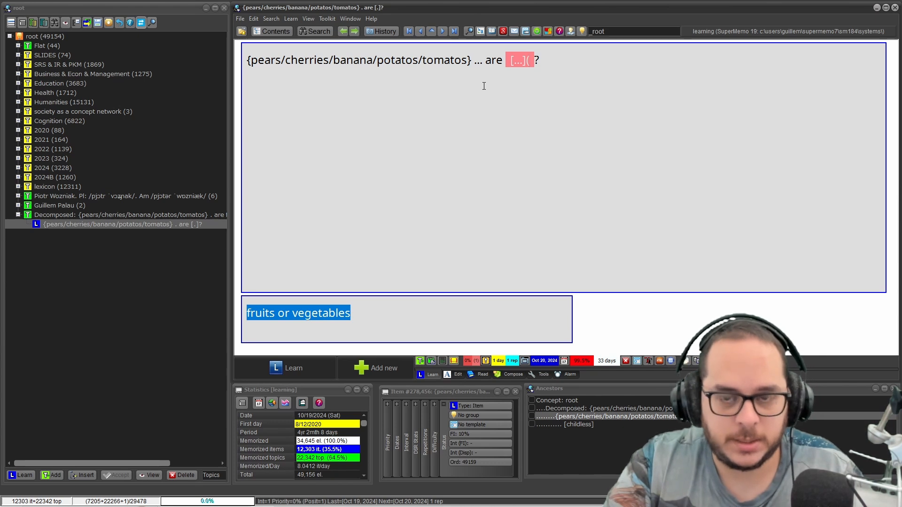
type("fruits/vegetables)")
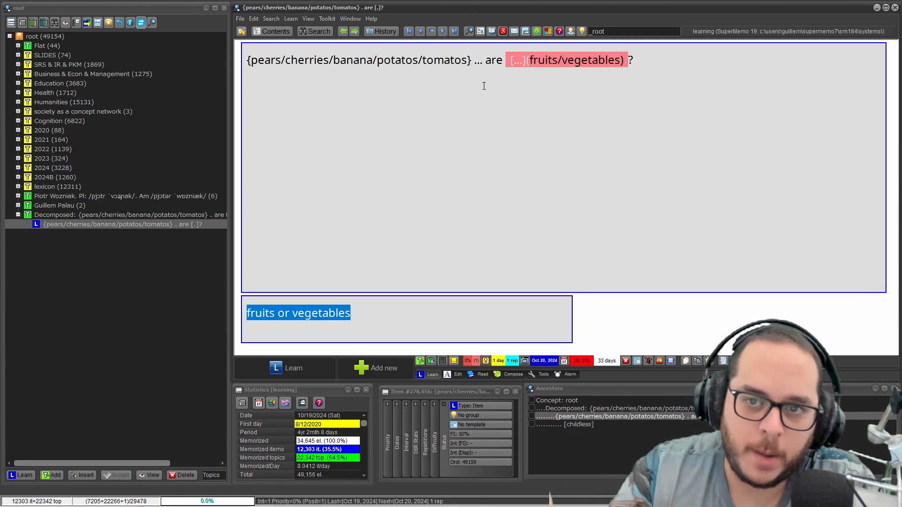
Step: Shorten the cloze item's answer to "fruit"
left_click(391, 317)
left_click_drag(376, 311, 280, 312)
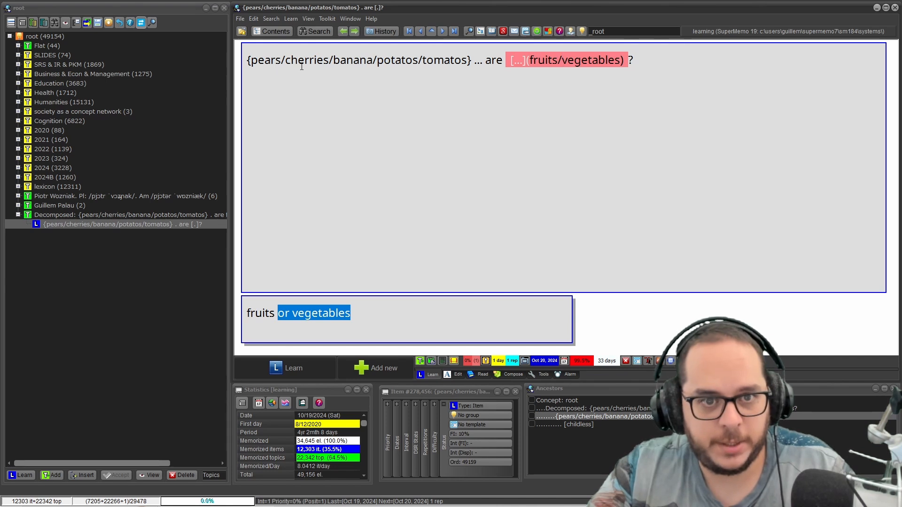
key("BackSpace")
key("BackSpace")
key("BackSpace")
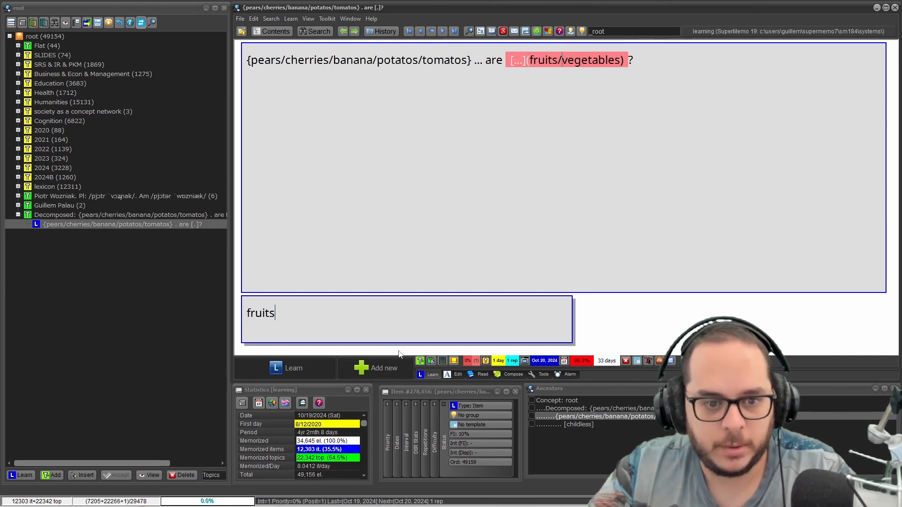
key("Escape")
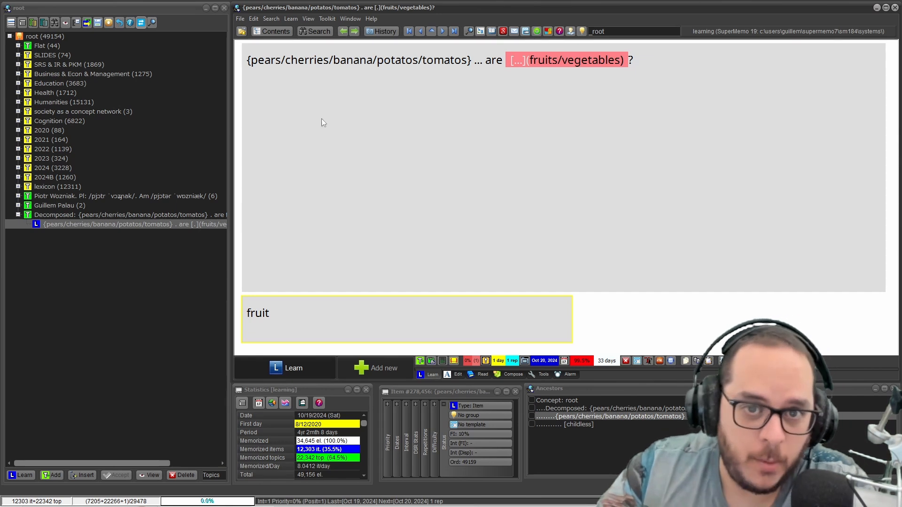
Step: Decompose the braced cloze item into separate child items and open the pears item
right_click(339, 66)
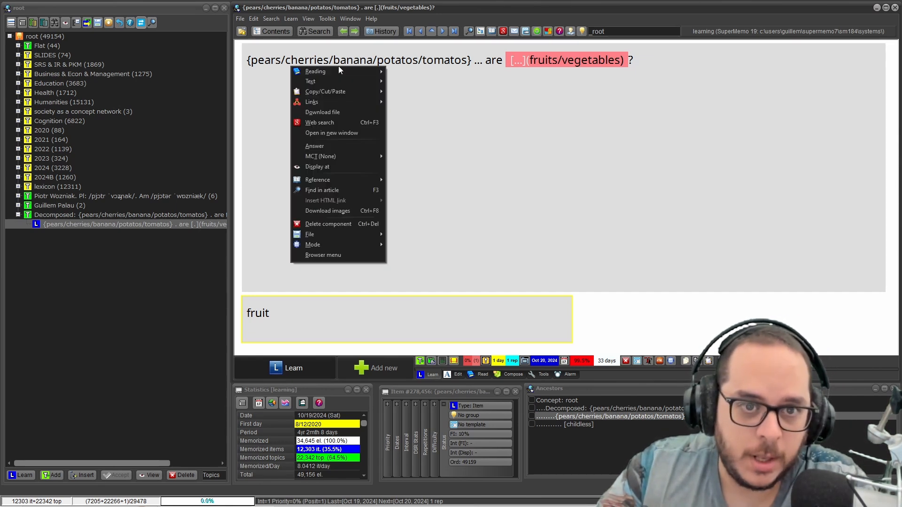
mouse_move(338, 69)
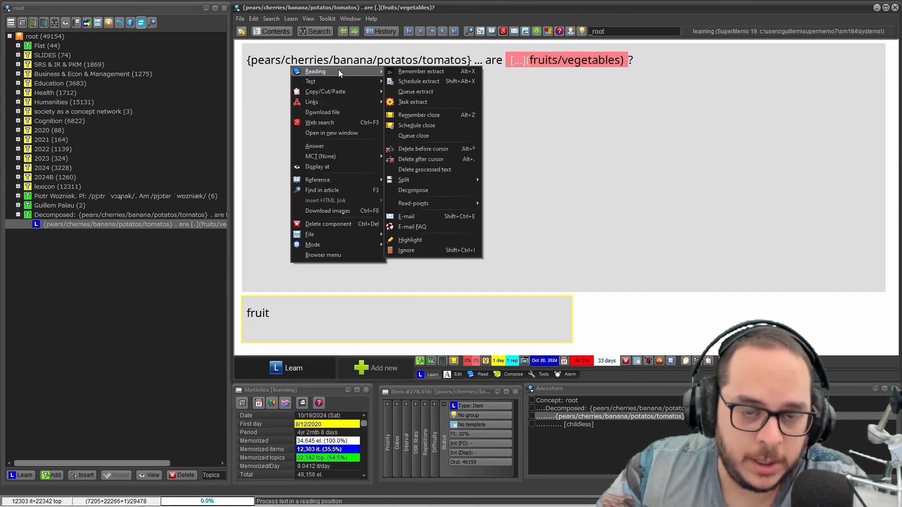
left_click(438, 191)
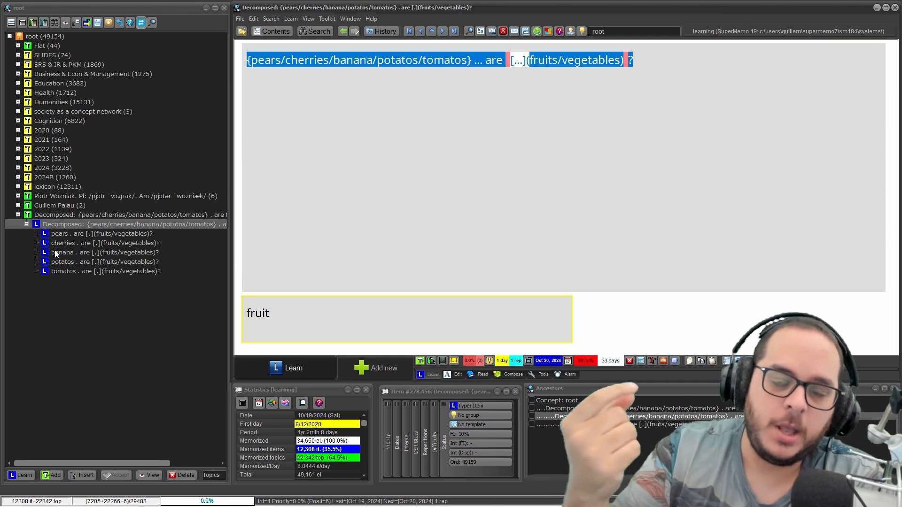
left_click(61, 235)
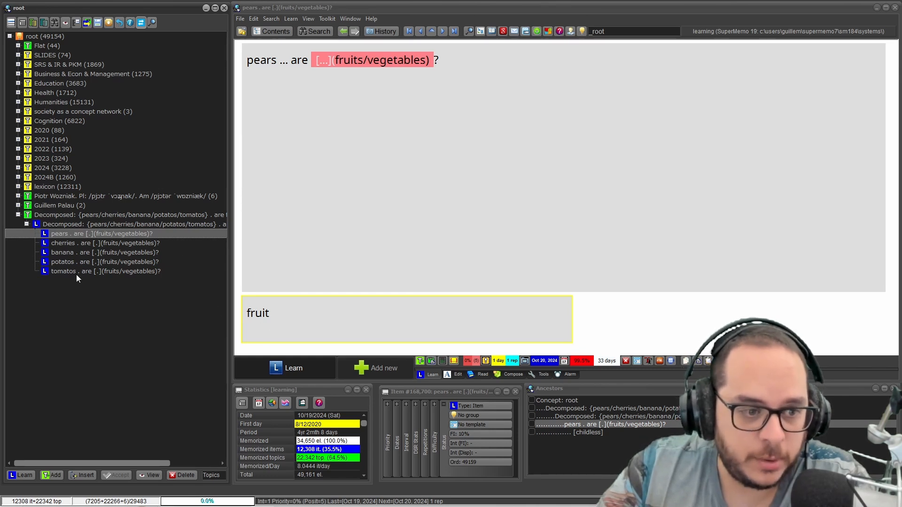
Step: Replace the answers of the potatos and tomatos items with "vegatable"
left_click(64, 263)
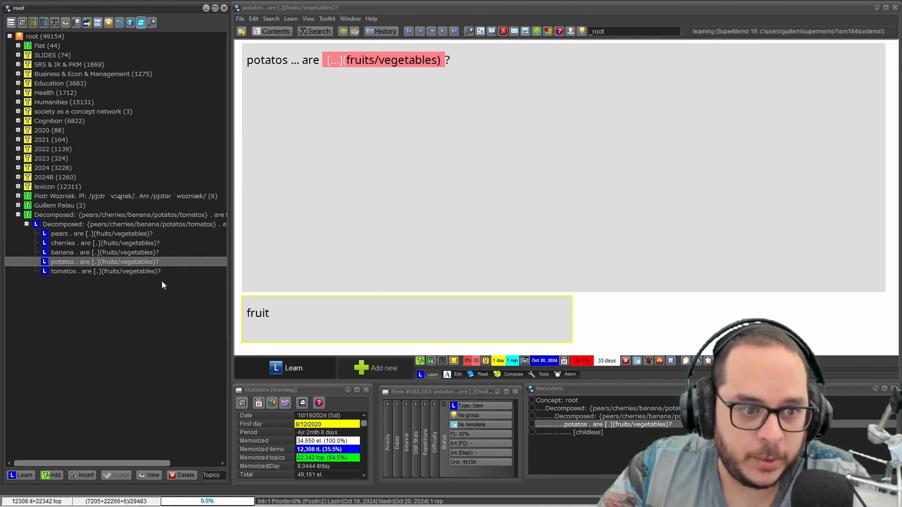
left_click(346, 312)
type("vegatable")
key("ctrl+a")
key("ctrl+c")
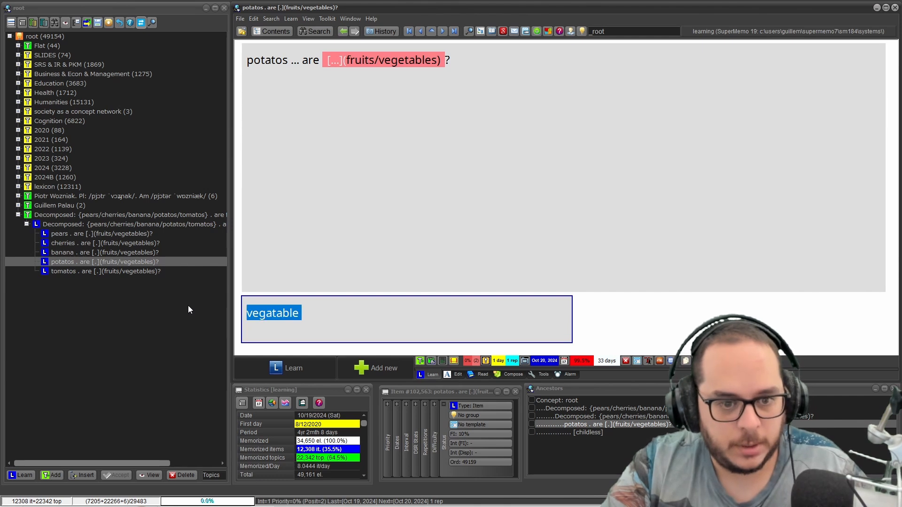
left_click(84, 271)
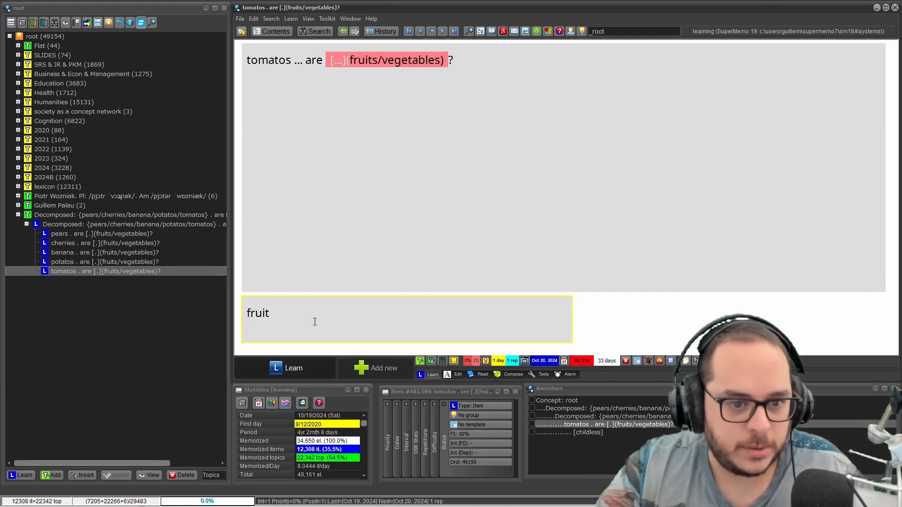
key("ctrl+v")
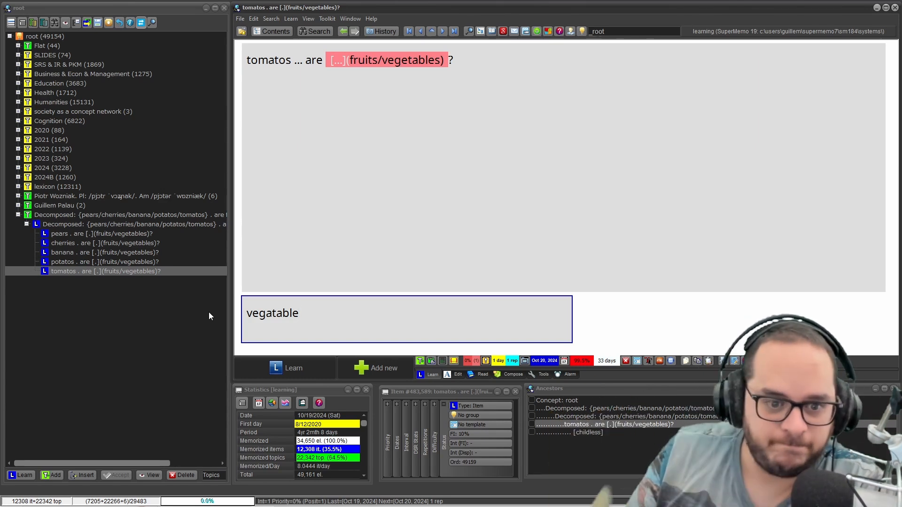
key("Escape")
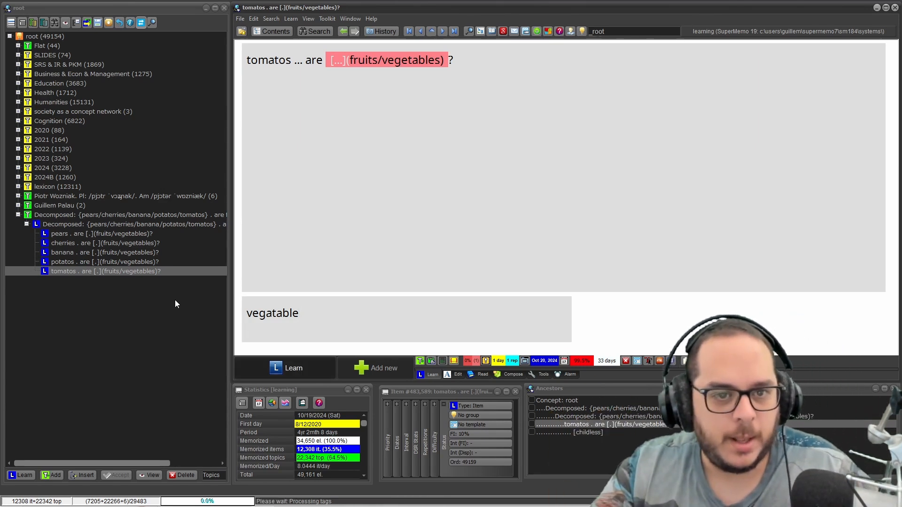
Step: Compare the pears item's question with the braced list in its decomposed parent item
left_click(88, 233)
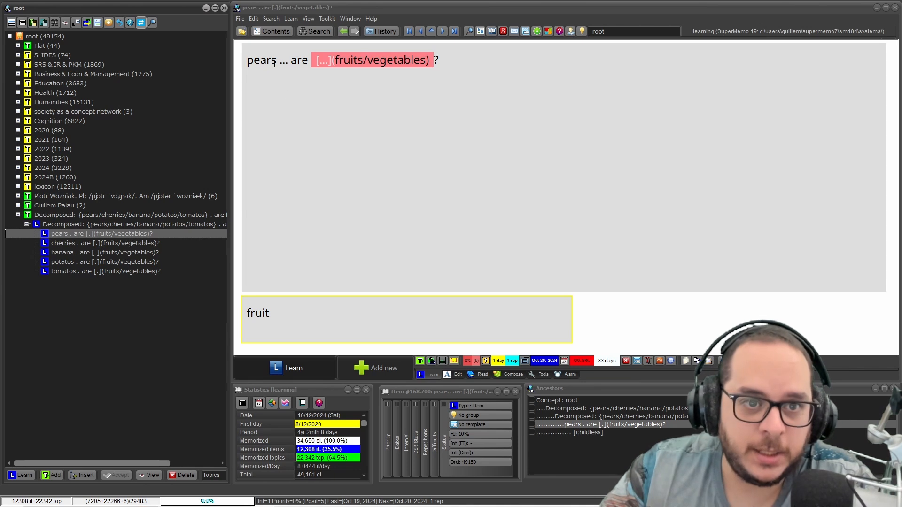
left_click_drag(274, 64, 245, 60)
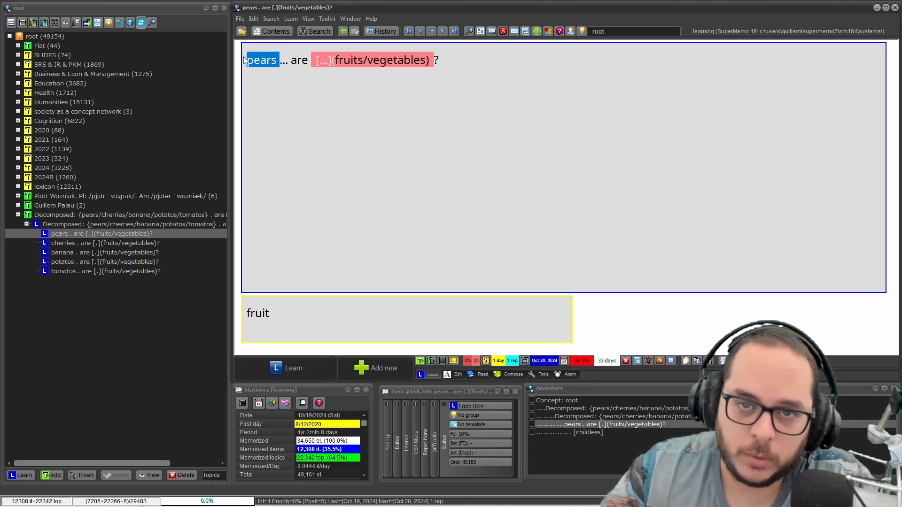
left_click(83, 224)
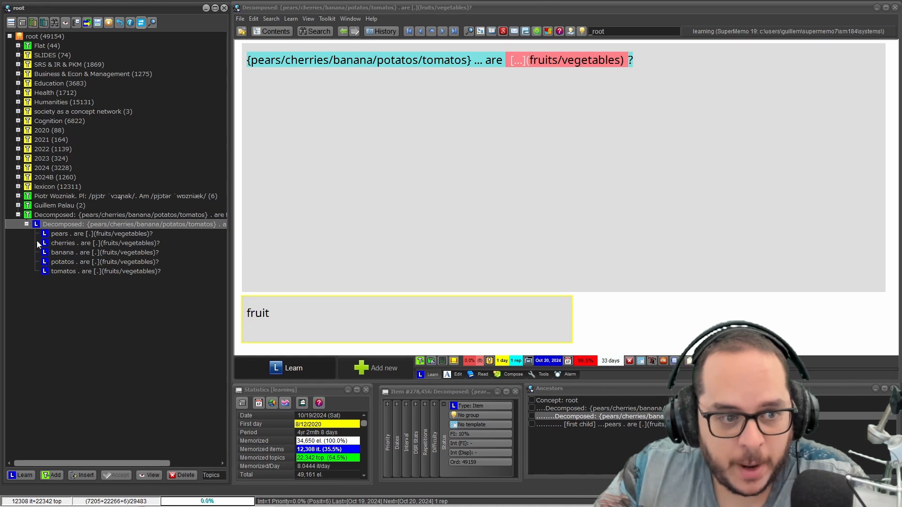
Step: Mark the decomposed parent item as Done, clearing its content and dismissing it while keeping its child items
left_click(426, 60)
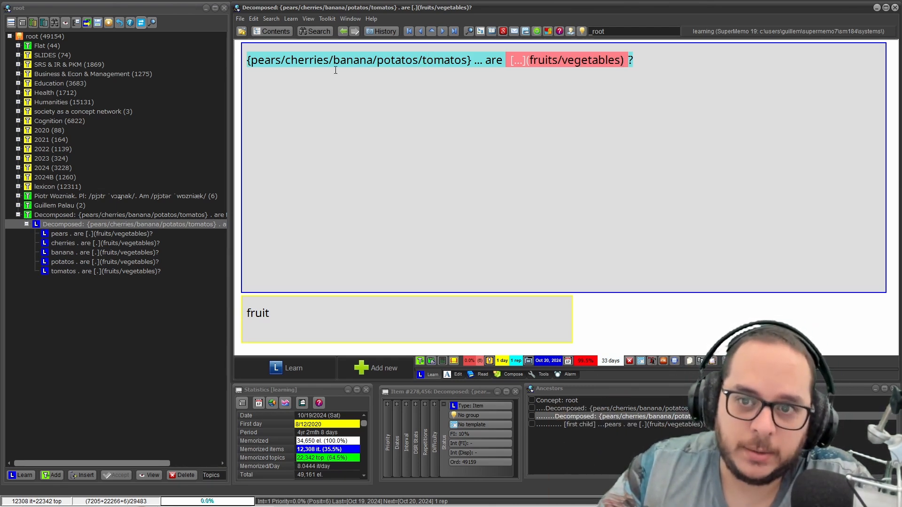
key("ctrl+a")
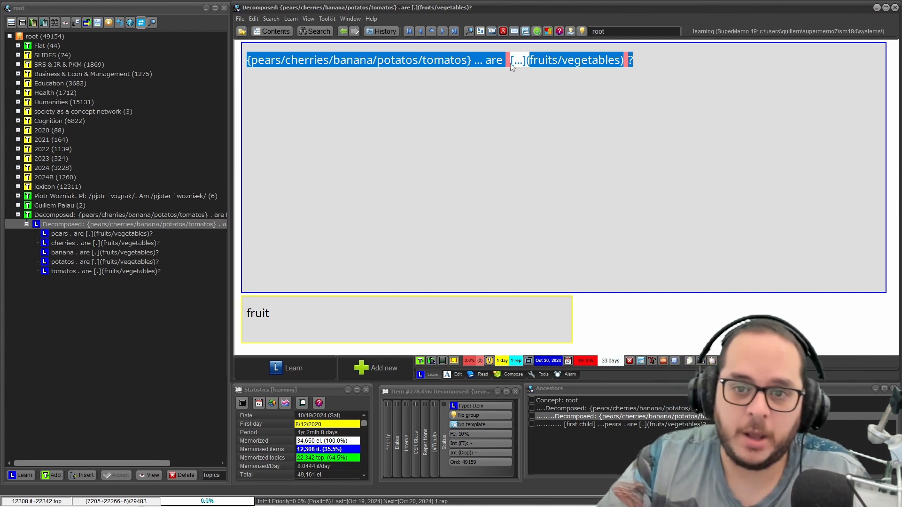
key("ctrl+shift+Return")
key("Return")
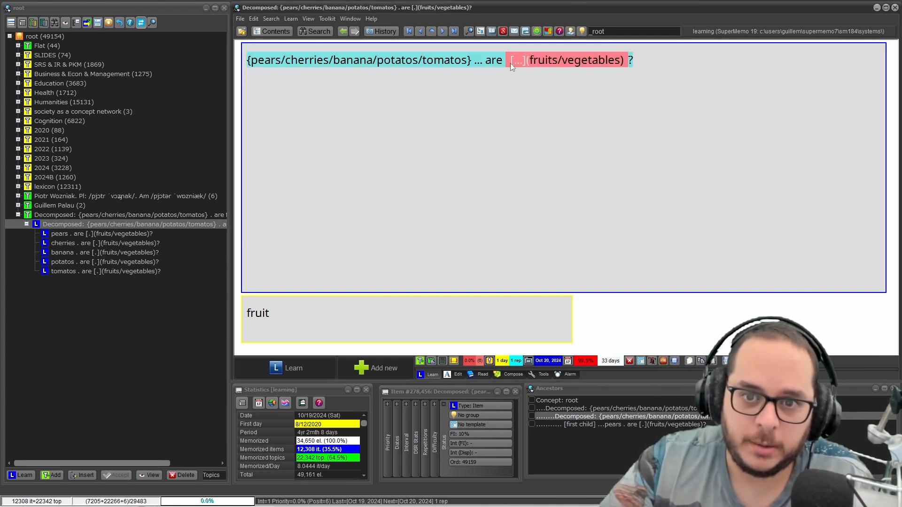
key("Return")
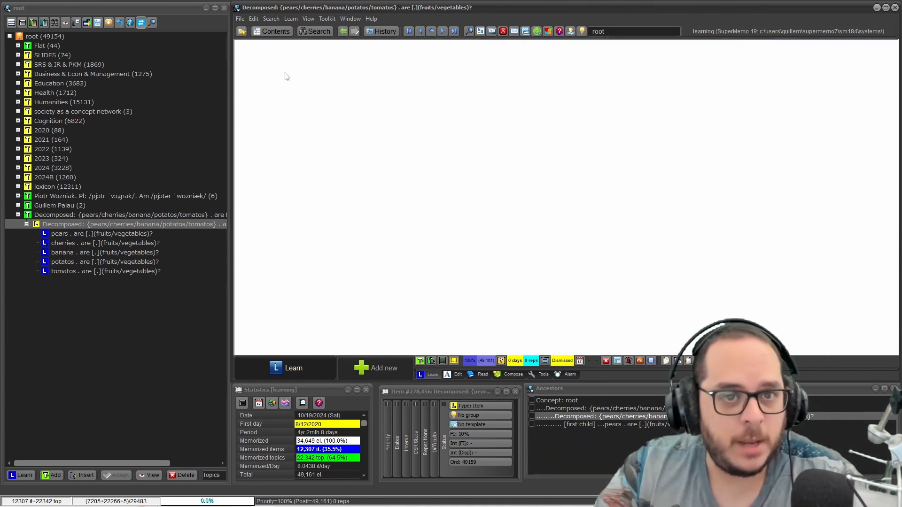
Step: Search the collection for "Decomposed:" and review the older vocal fry register and g factor items
left_click(324, 31)
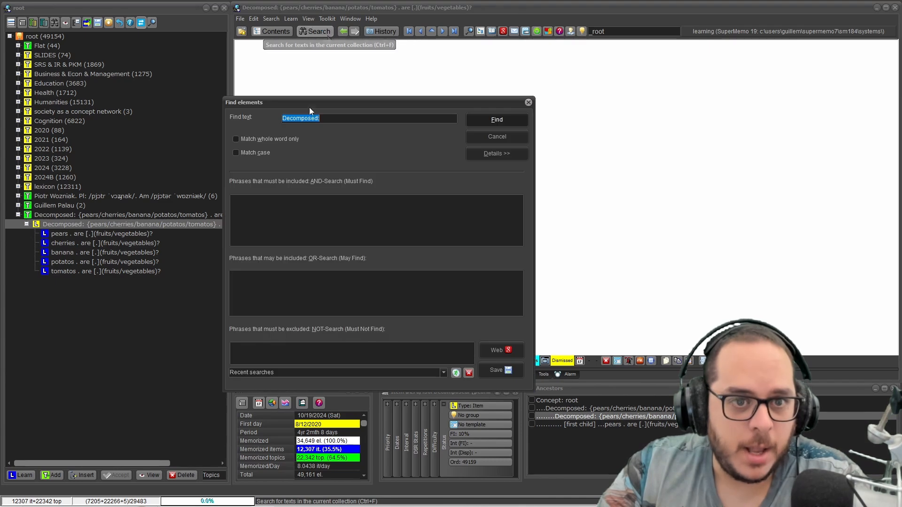
left_click(491, 123)
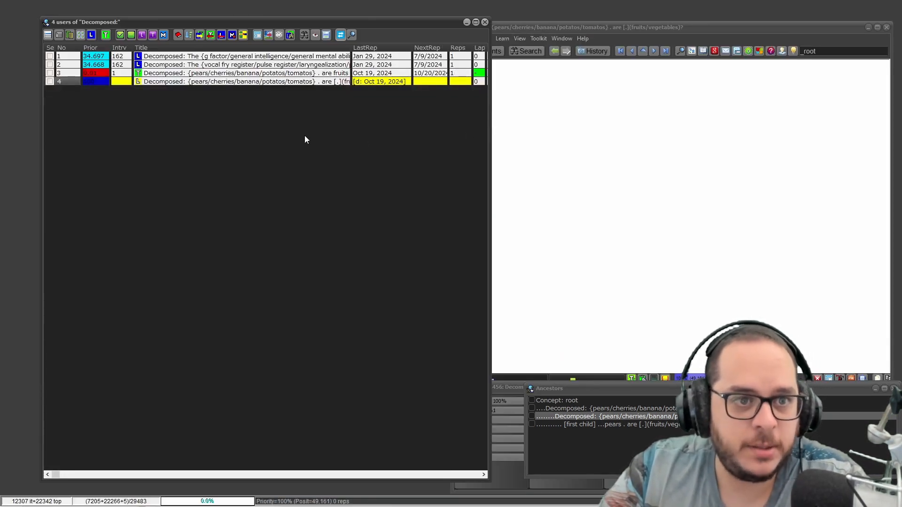
left_click(221, 64)
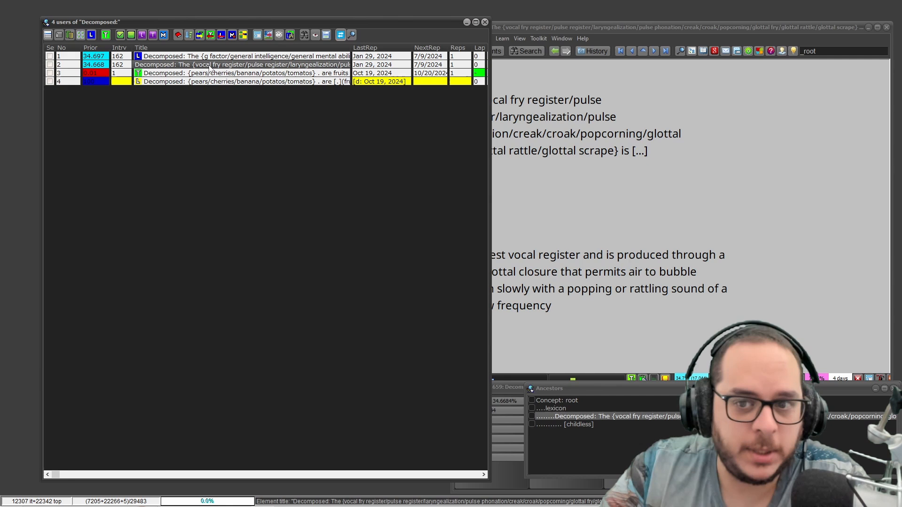
left_click(559, 24)
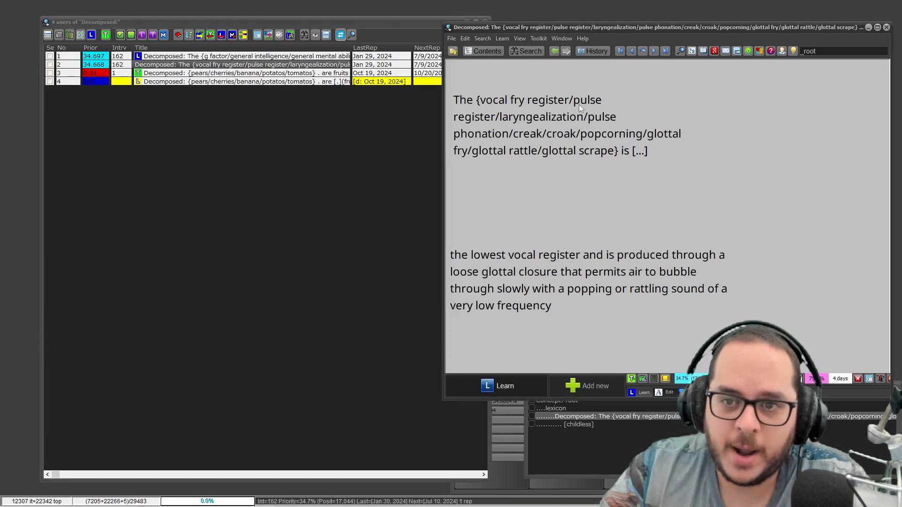
left_click(240, 56)
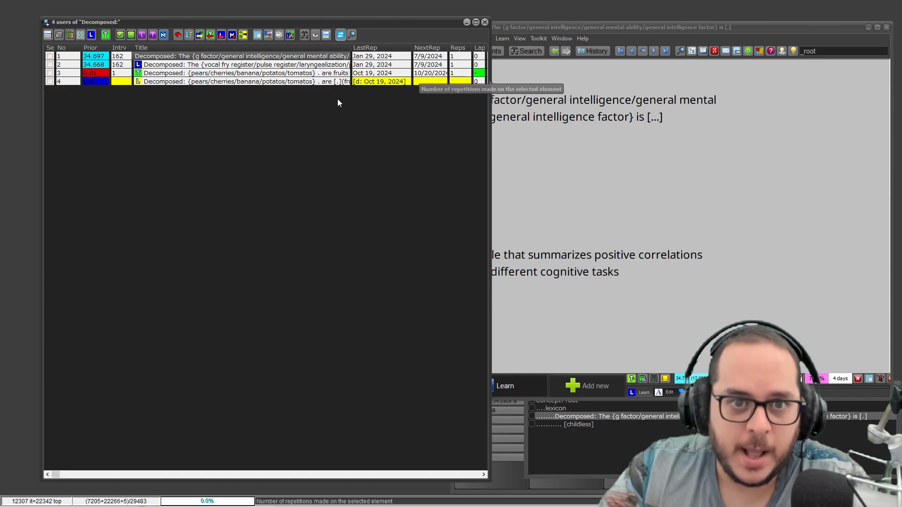
key("Down")
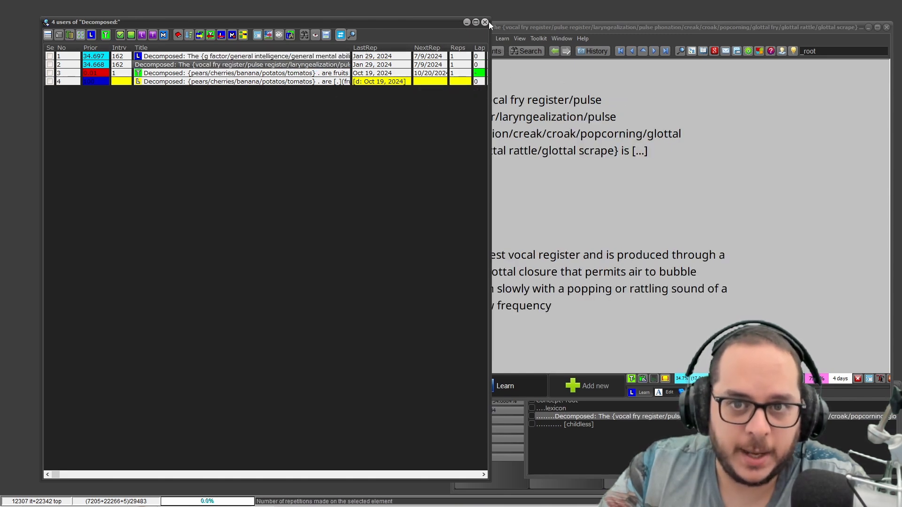
left_click(486, 22)
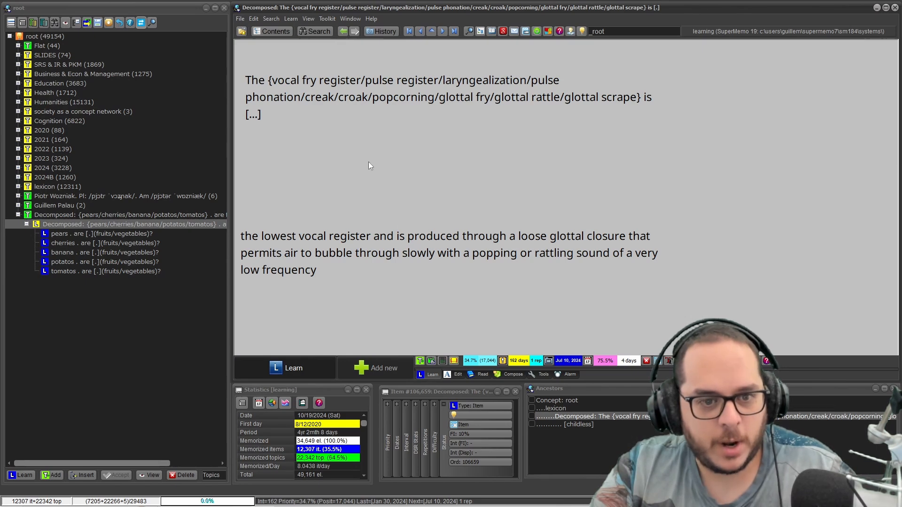
Step: Try to decompose the braced, slash-separated question of the vocal fry register item
left_click(348, 102)
left_click_drag(271, 115, 229, 115)
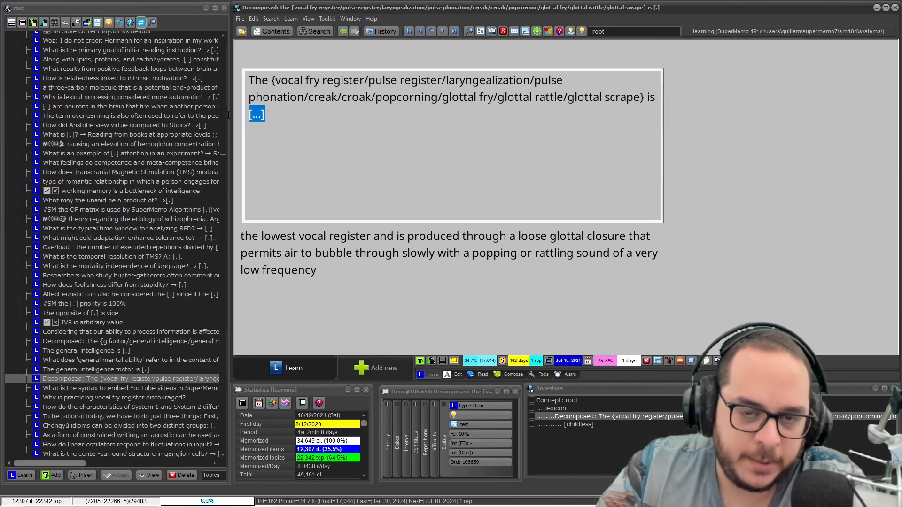
left_click_drag(272, 80, 646, 98)
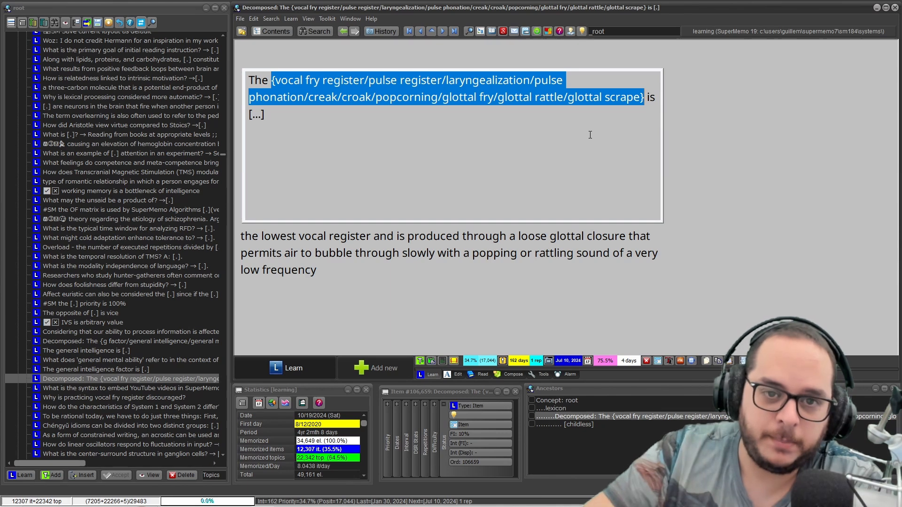
left_click(354, 80)
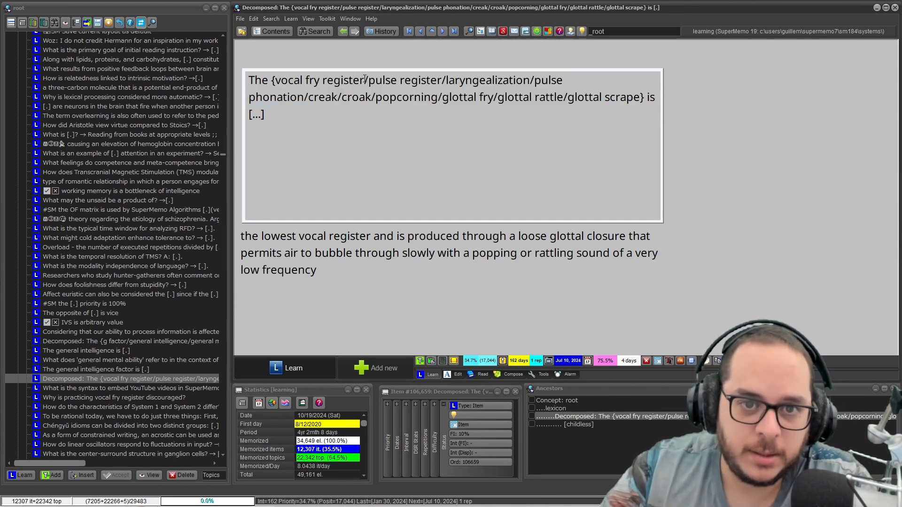
right_click(292, 78)
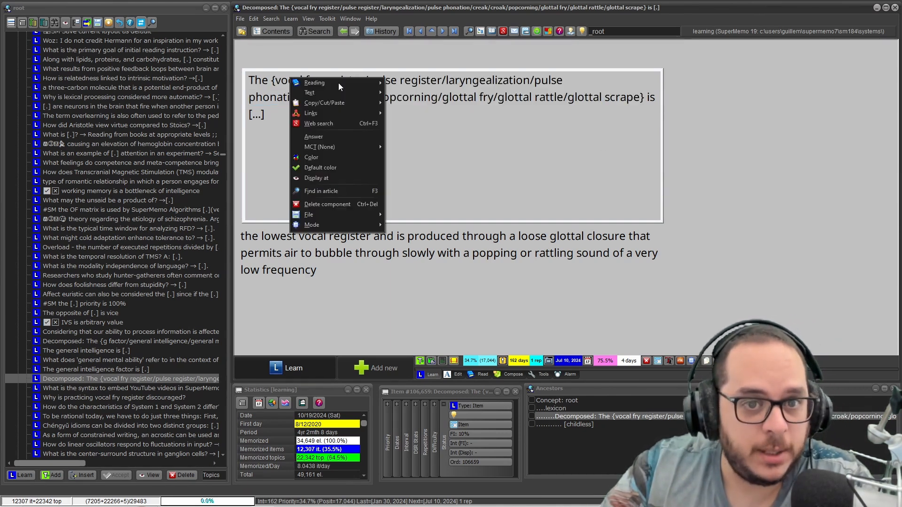
mouse_move(345, 82)
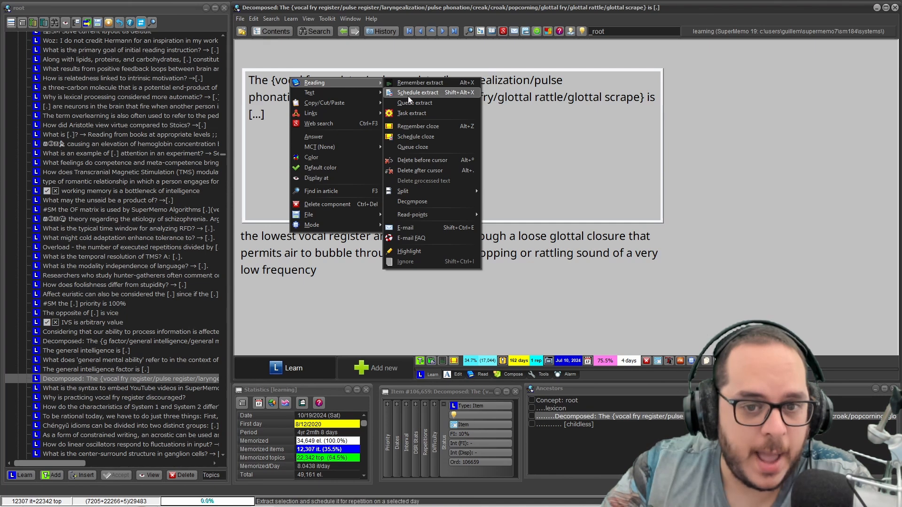
left_click(412, 202)
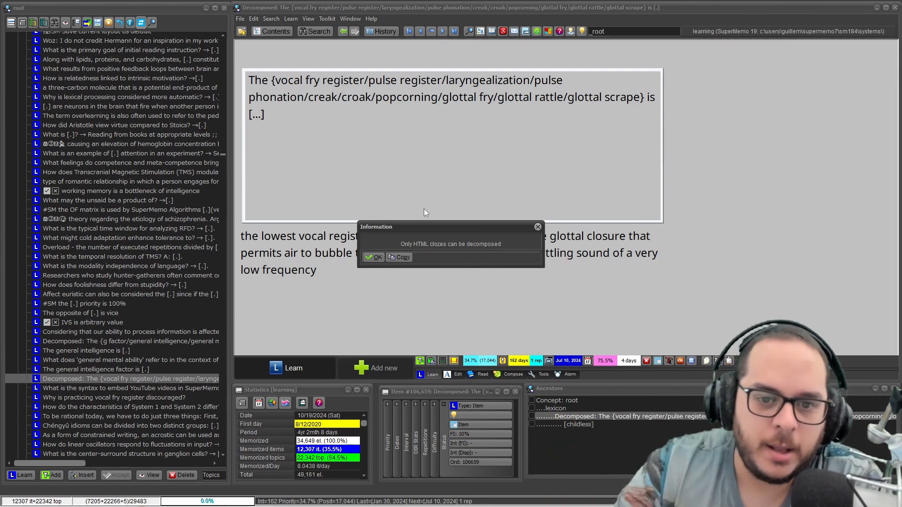
left_click(377, 260)
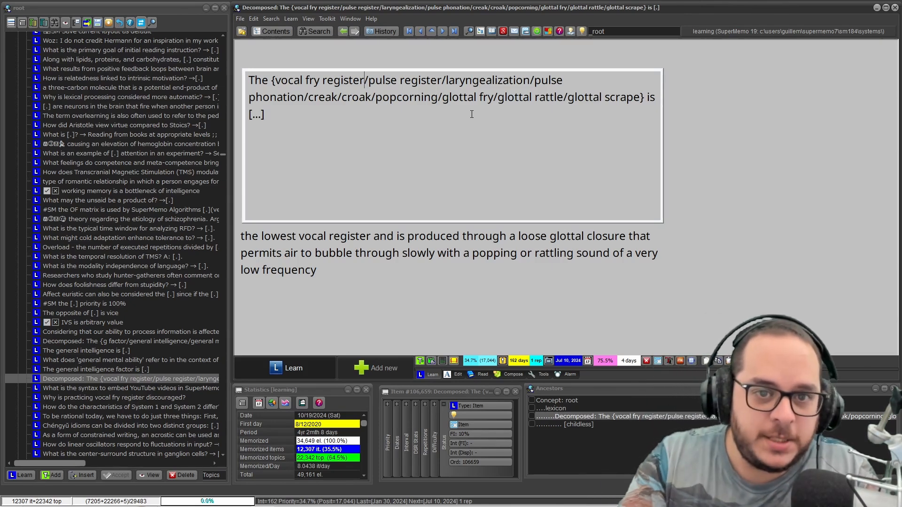
Step: Apply the Item Picture template to the vocal fry register item
key("ctrl+a")
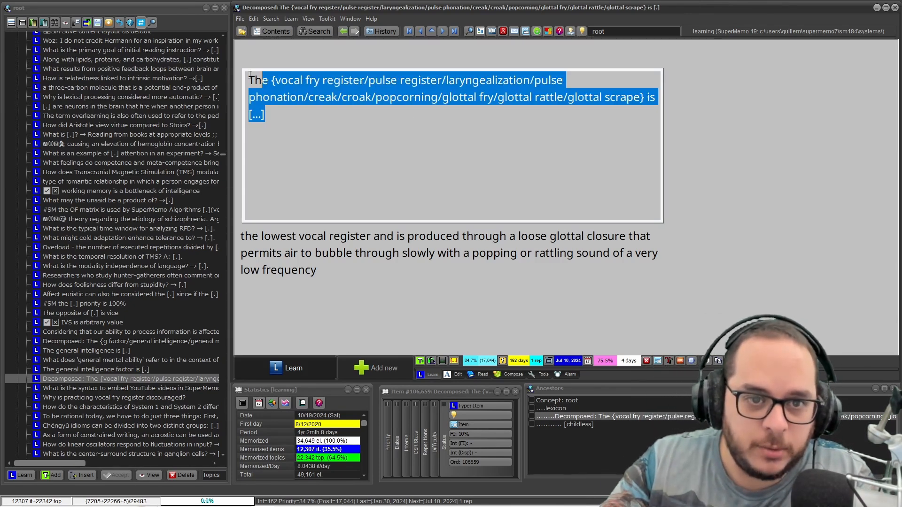
key("Escape")
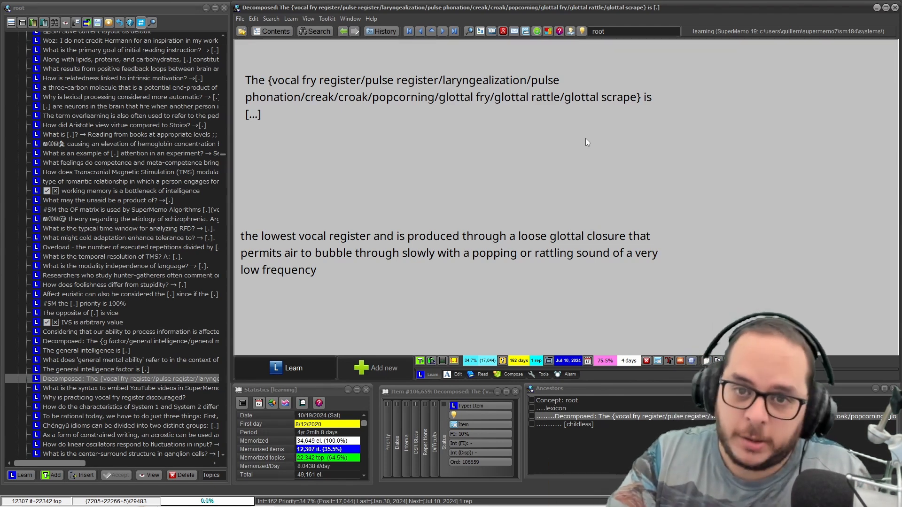
key("ctrl+shift+m")
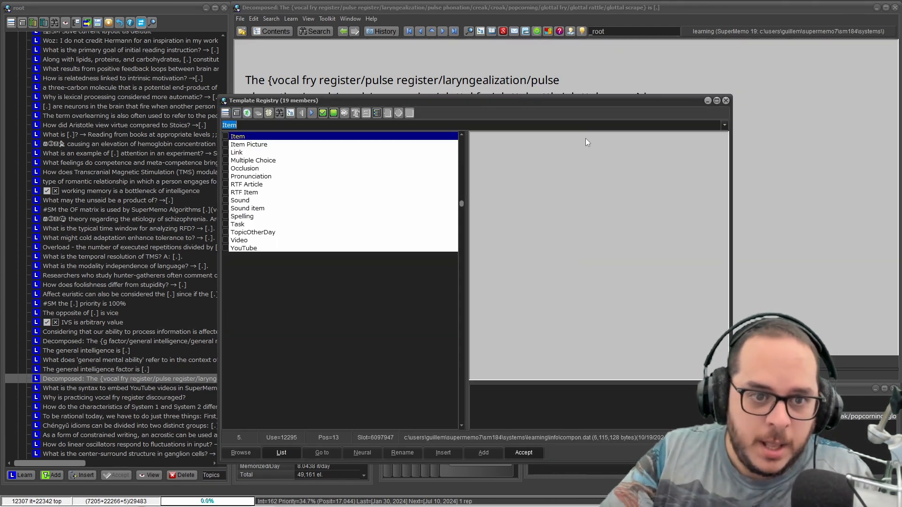
key("Down")
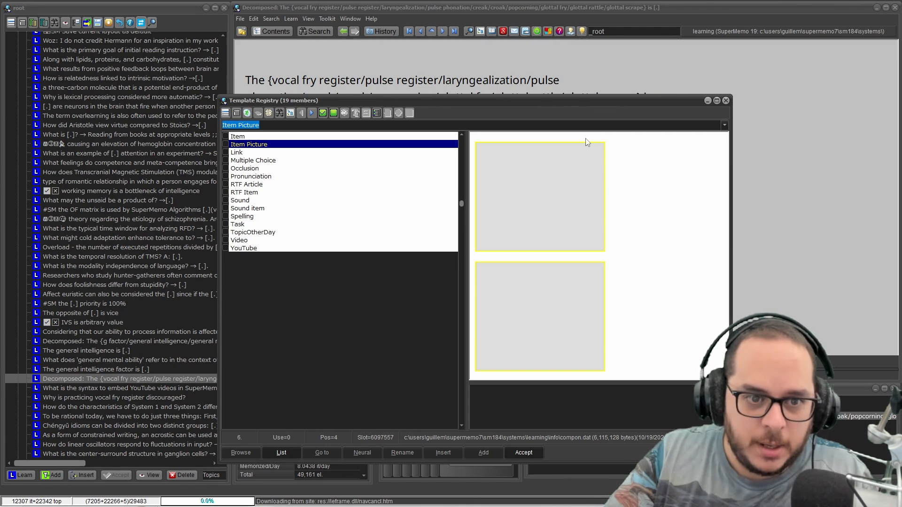
key("Return")
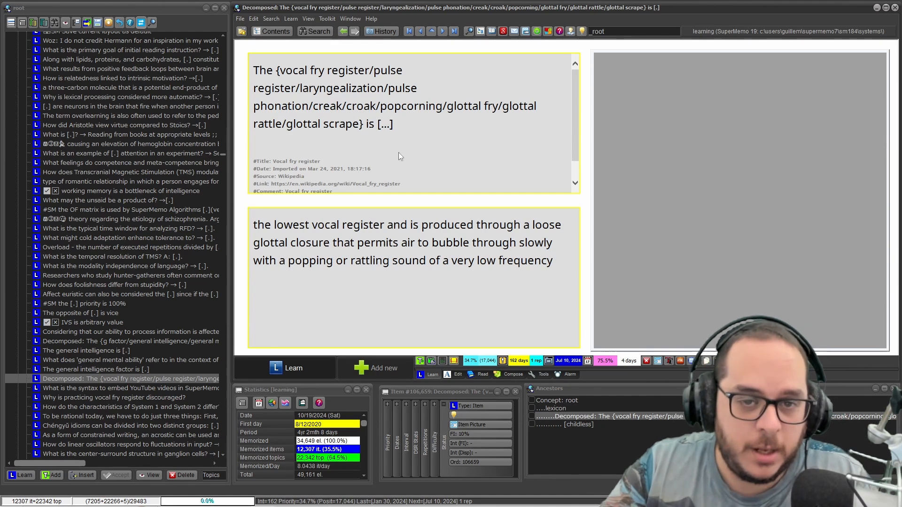
Step: Check the reference below the vocal fry register question and decompose the braced list into separate child items
left_click(338, 152)
left_click_drag(310, 147, 327, 205)
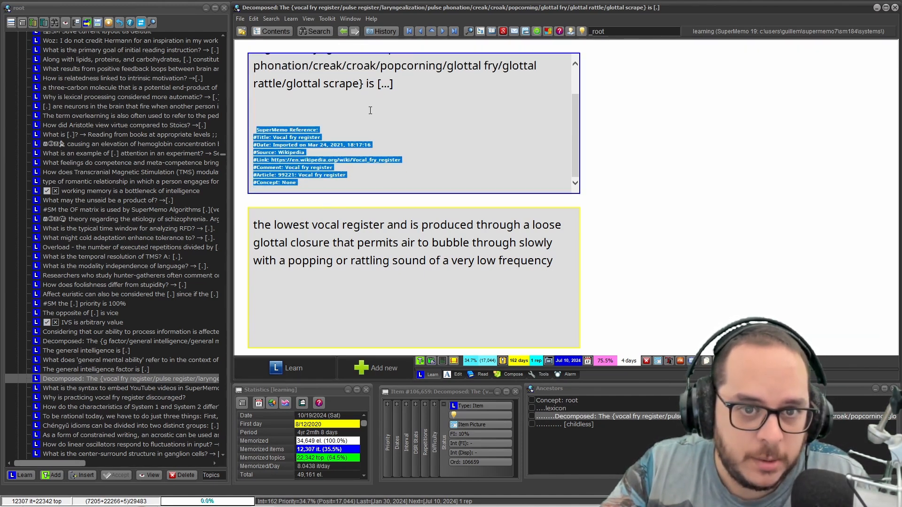
scroll(379, 96, "up", 2)
key("Escape")
right_click(349, 86)
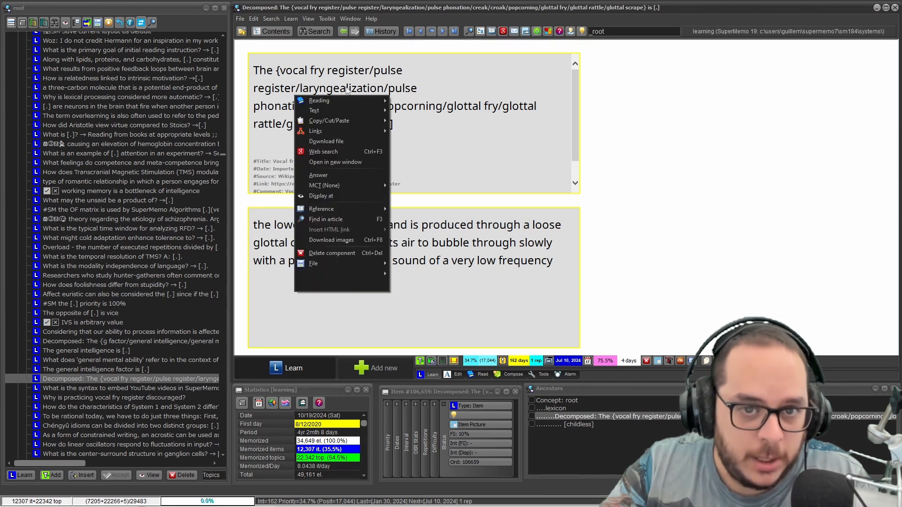
mouse_move(348, 100)
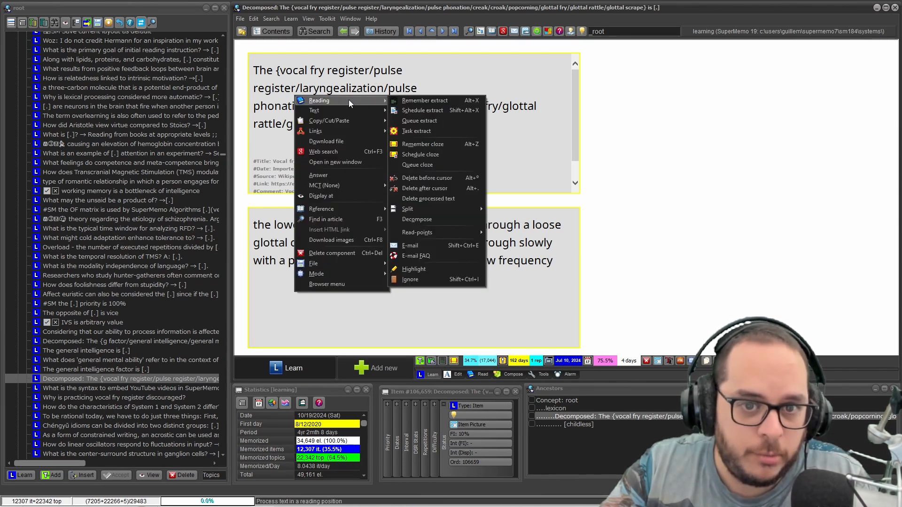
left_click(440, 217)
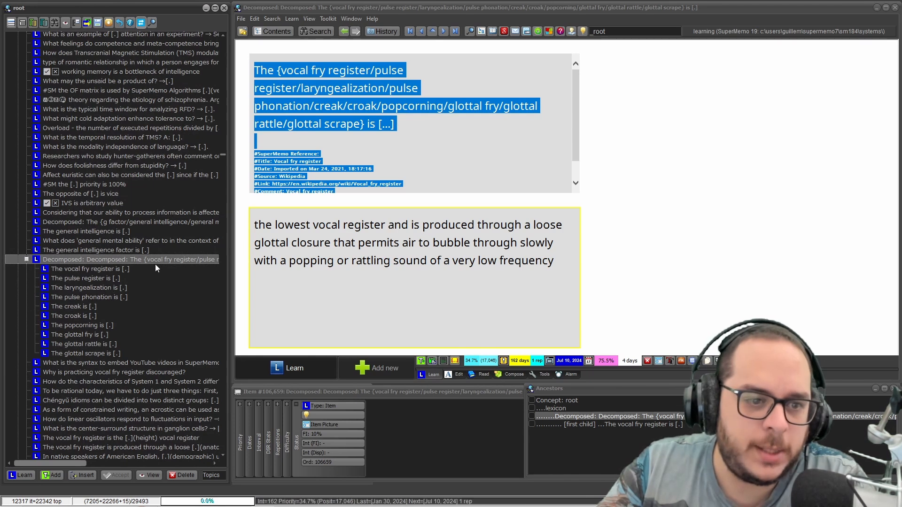
Step: Mark the decomposed vocal fry register parent as Done and display its laryngealization child item
left_click(568, 123)
key("ctrl+d")
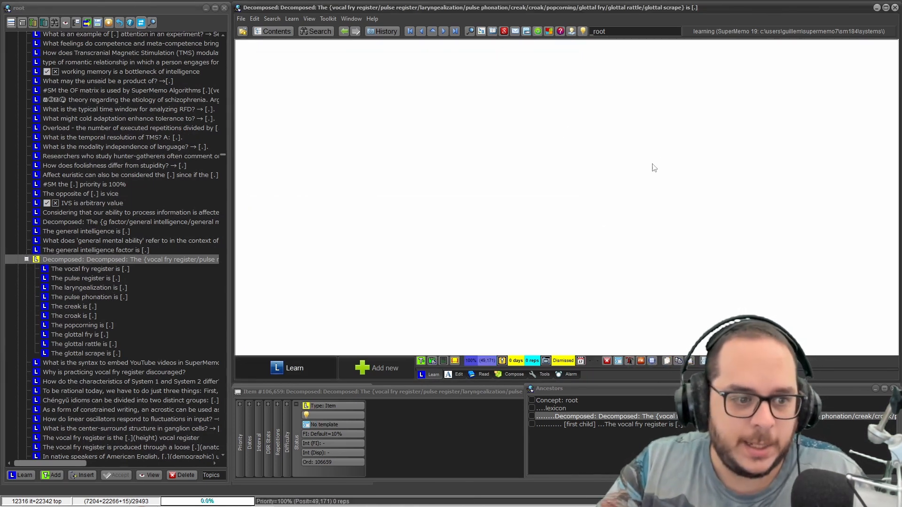
left_click(104, 290)
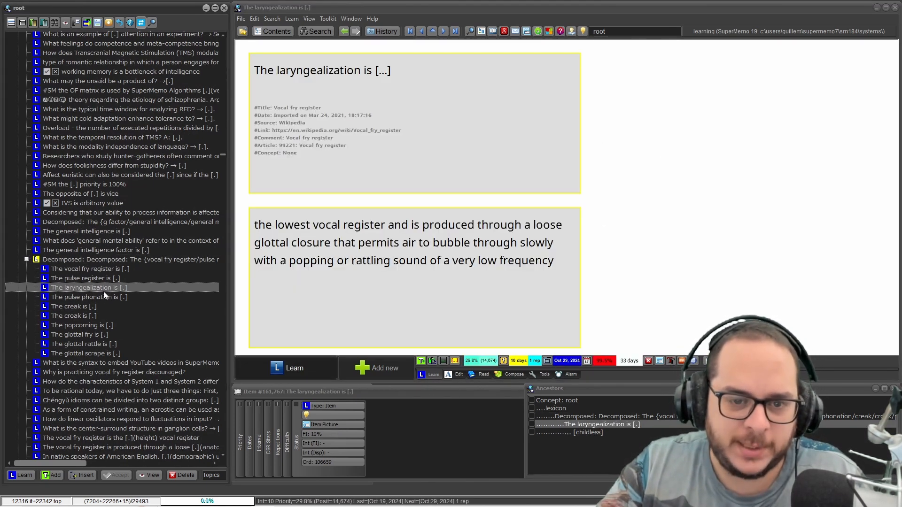
Step: Open the decomposed parent's subset in a browser and leave only the child items, excluding the dismissed parent
left_click(113, 262)
key("ctrl+space")
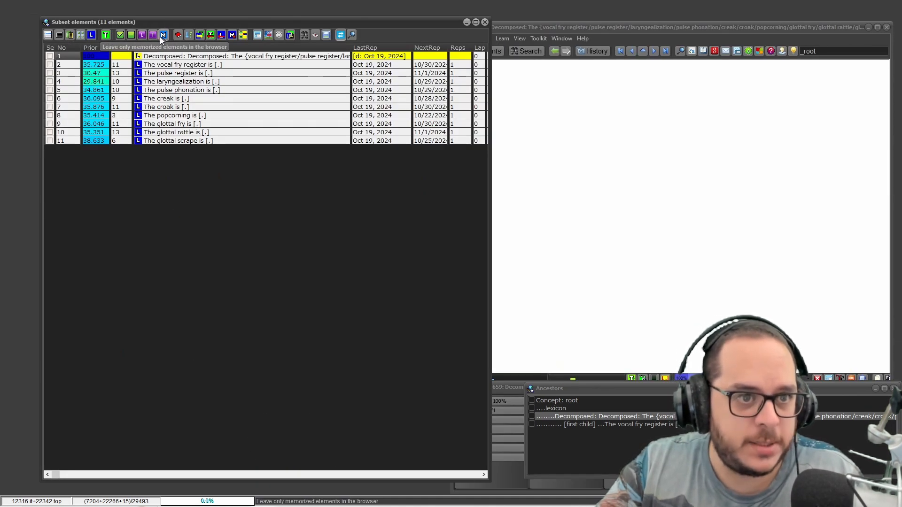
left_click(142, 35)
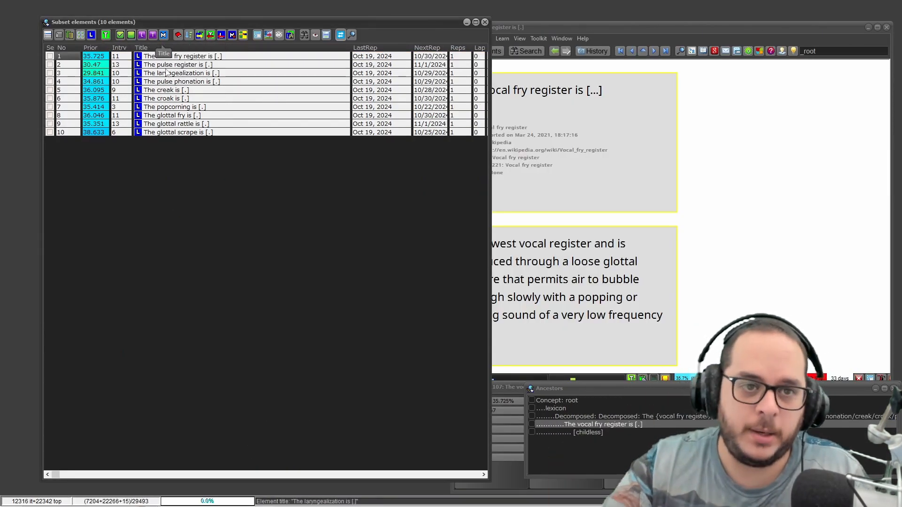
Step: Apply the Item template to all child items in the subset and check the glottal fry item
left_click(258, 34)
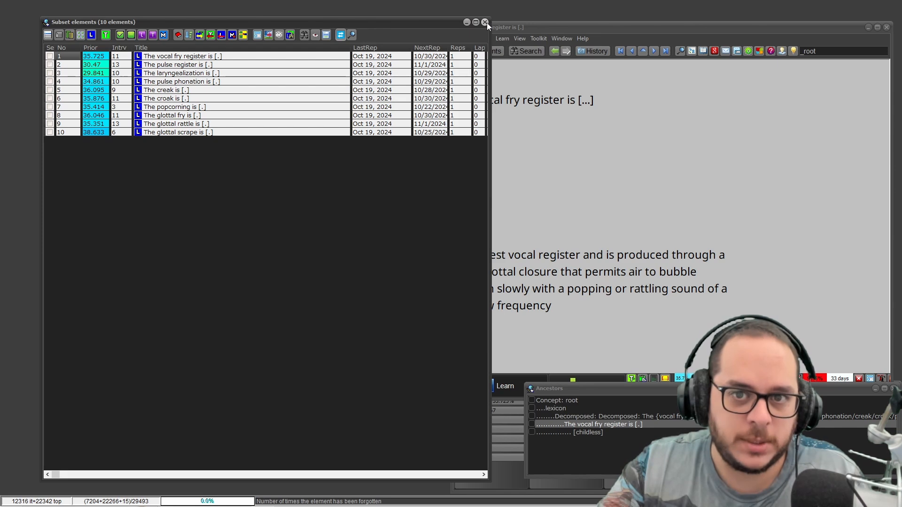
left_click(485, 22)
left_click(92, 335)
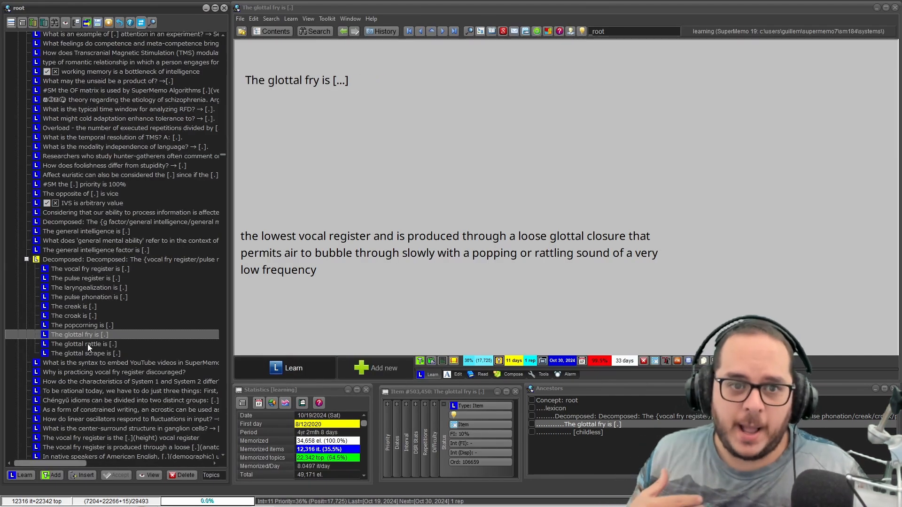